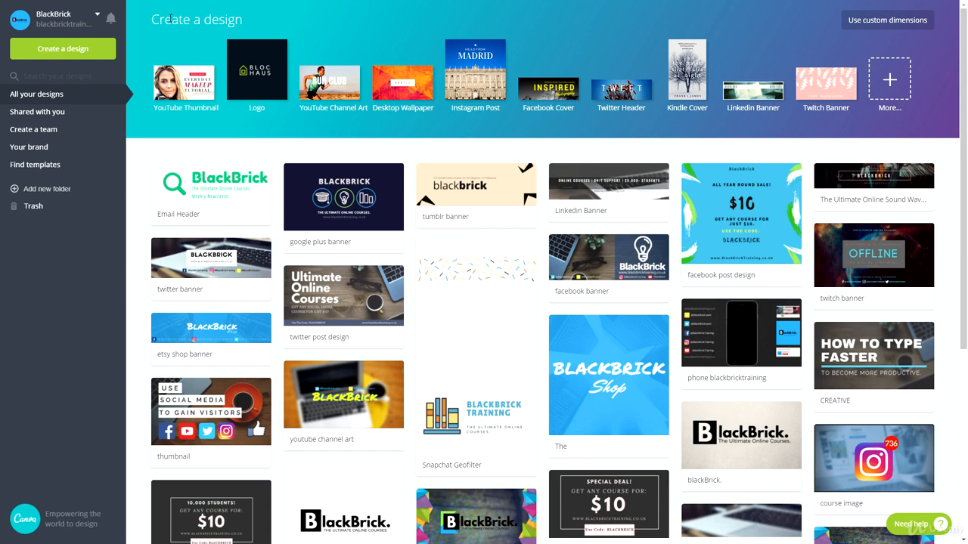
drag(165, 19, 228, 19)
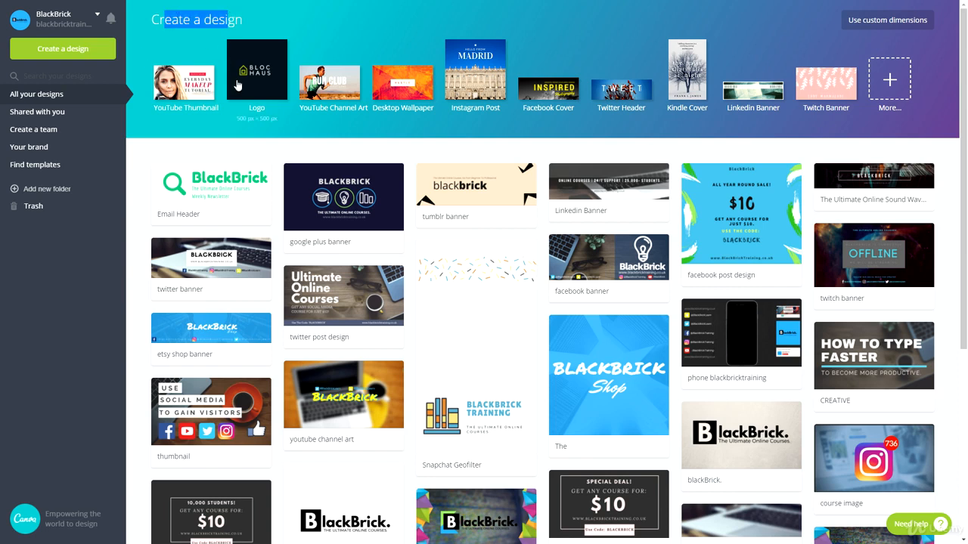
click(196, 27)
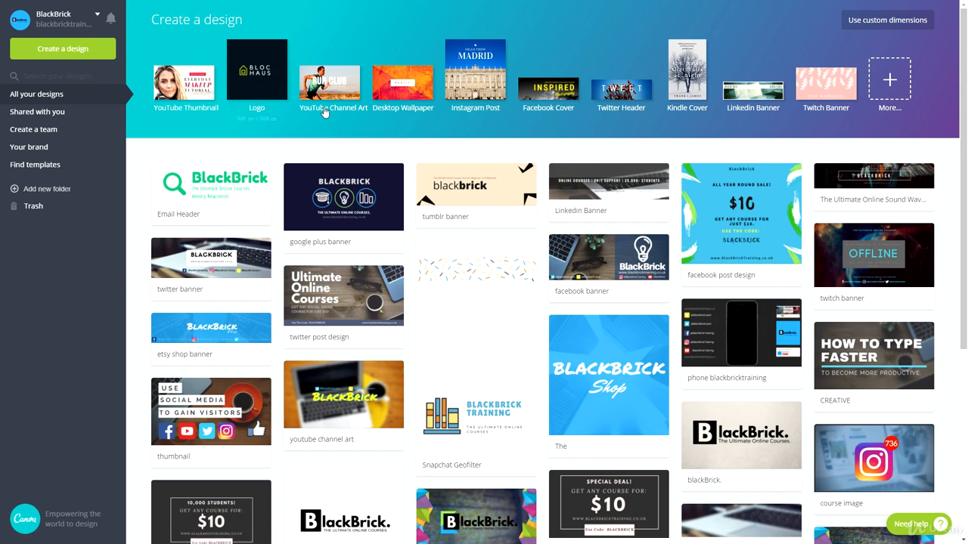
Create a new blank Logo design from the Marketing Materials design types.
click(875, 64)
scroll(303, 225, down, 7)
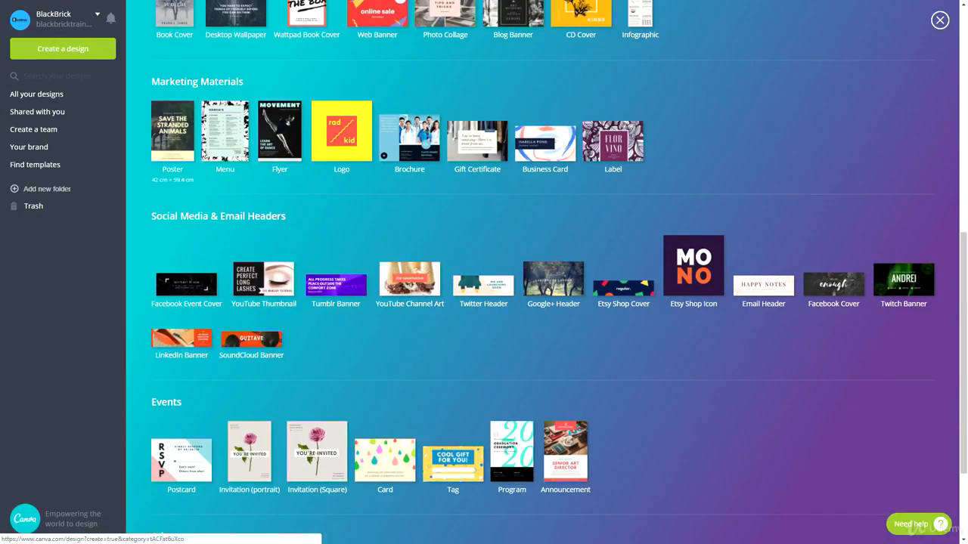
click(335, 142)
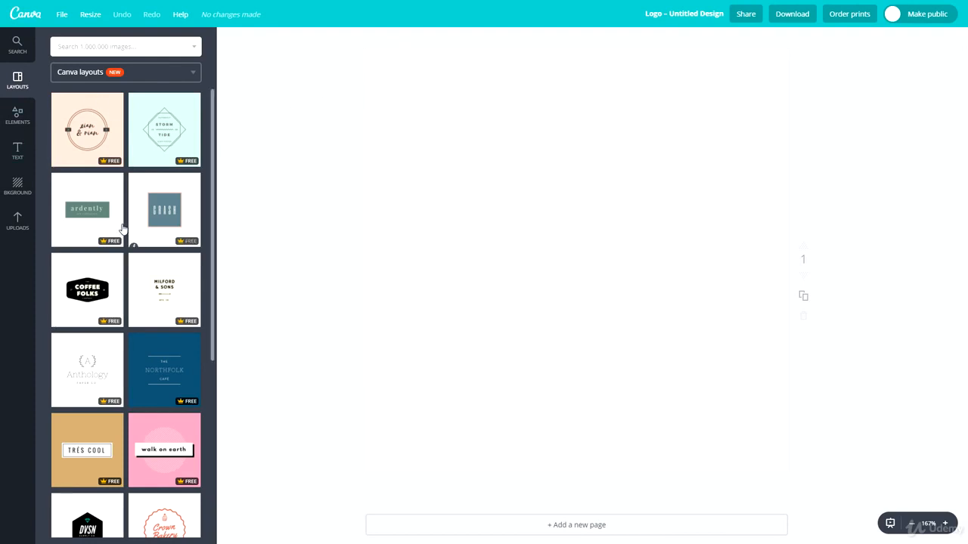
scroll(136, 246, down, 4)
scroll(138, 253, down, 2)
scroll(128, 252, up, 6)
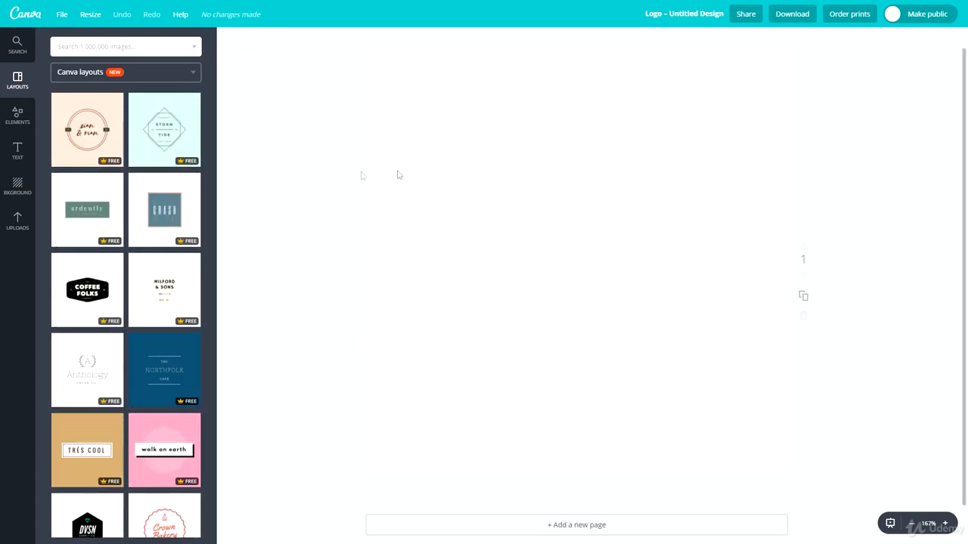
Rename the untitled design as "Logo Design".
click(667, 16)
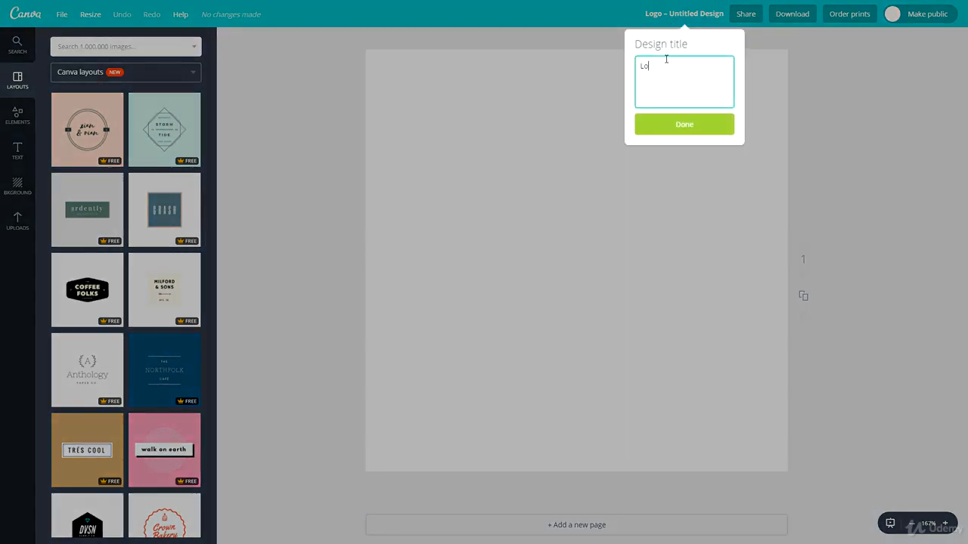
text(Logo Design)
key(Return)
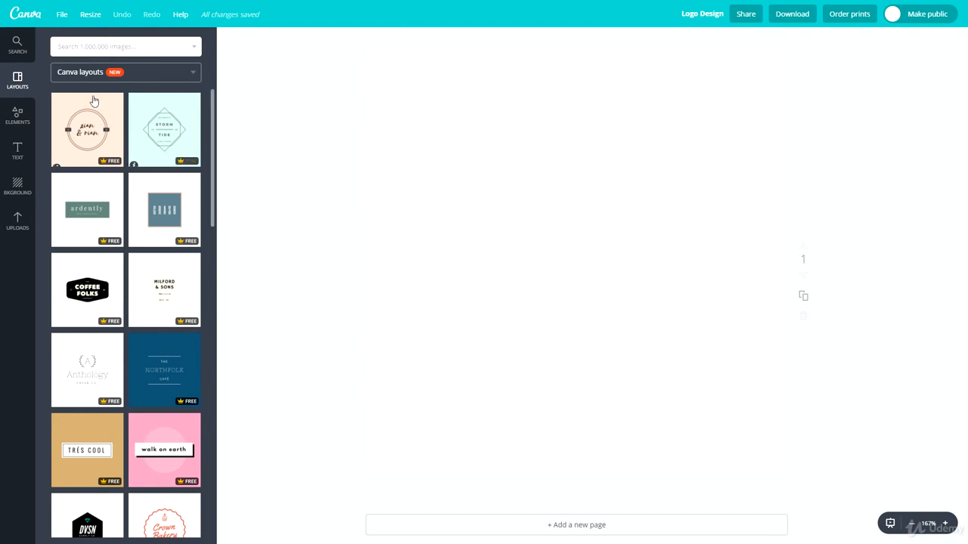
Apply the dark grey Canva logo layout with the green "moslei de" box and "konstruktion co." tagline to the page.
scroll(105, 279, down, 3)
scroll(103, 278, down, 10)
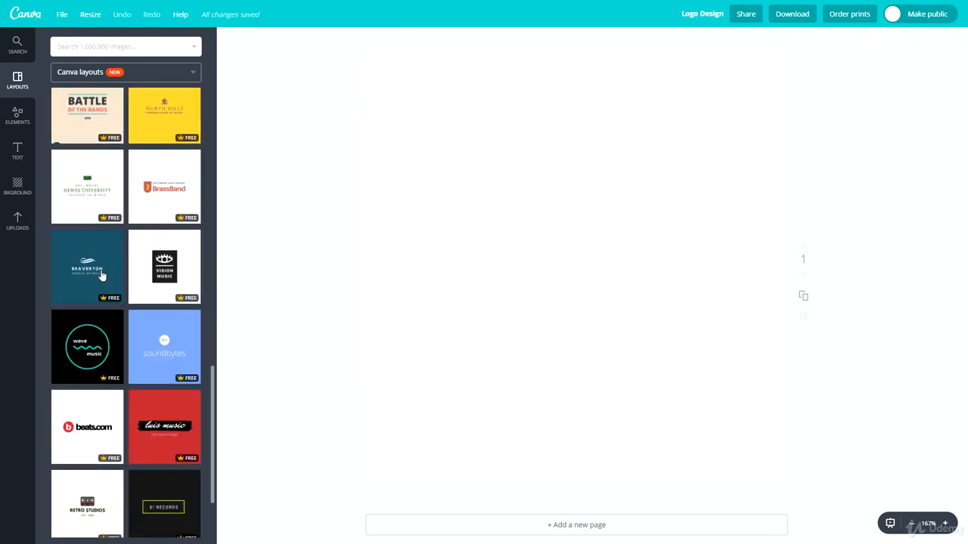
scroll(110, 259, down, 2)
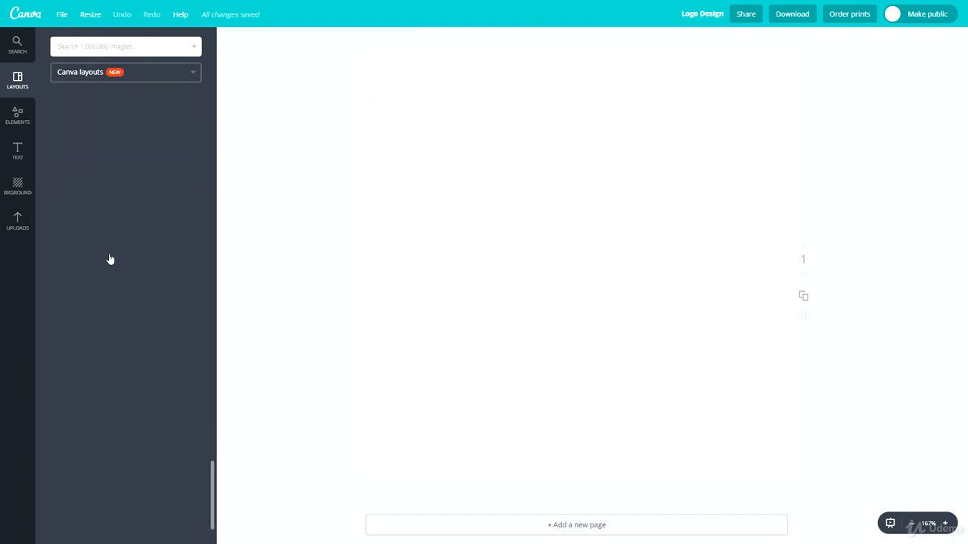
scroll(111, 265, down, 3)
scroll(112, 267, down, 3)
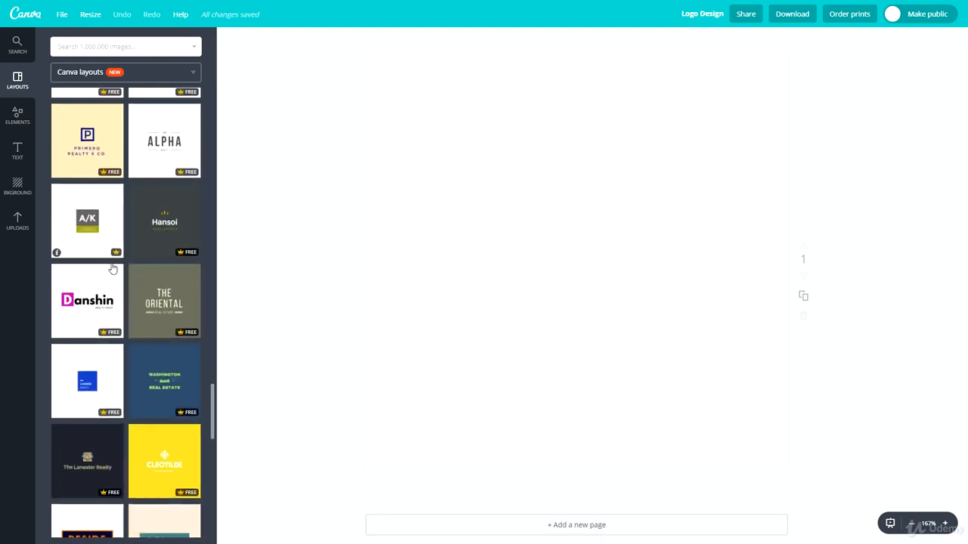
scroll(144, 327, up, 10)
scroll(144, 327, up, 4)
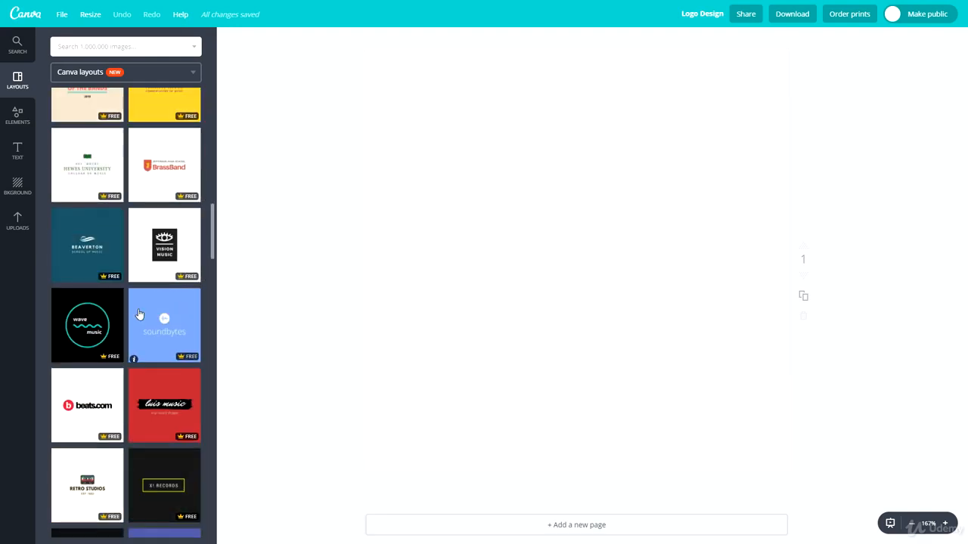
scroll(140, 313, up, 7)
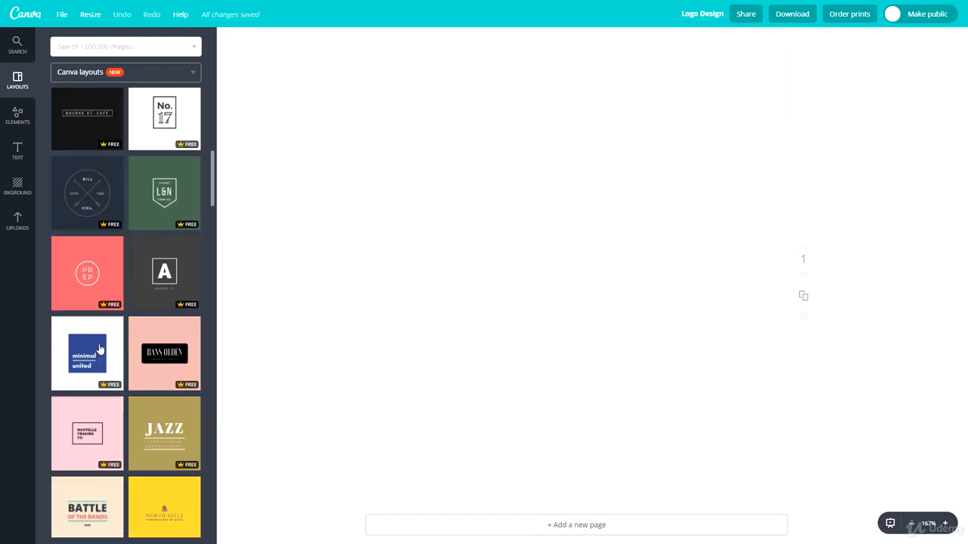
scroll(144, 359, up, 5)
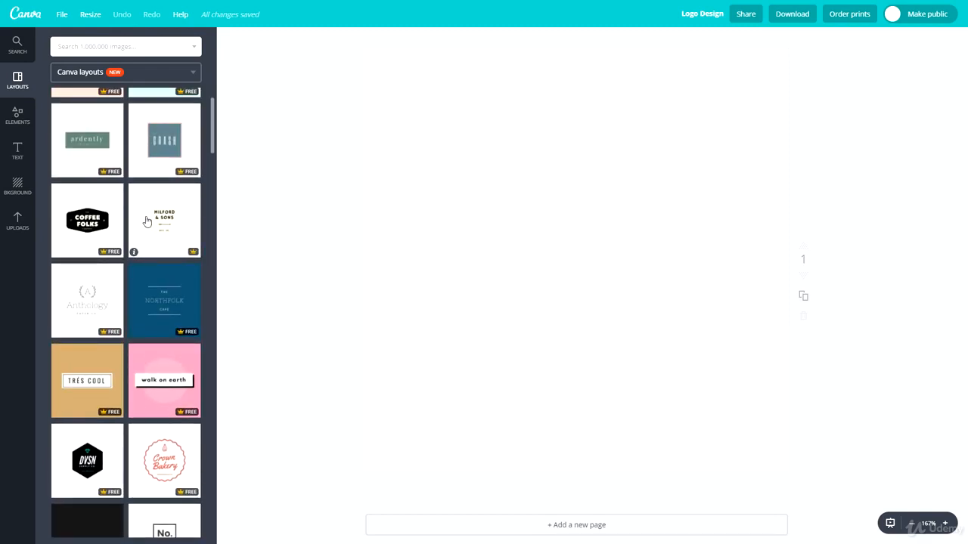
scroll(147, 221, down, 3)
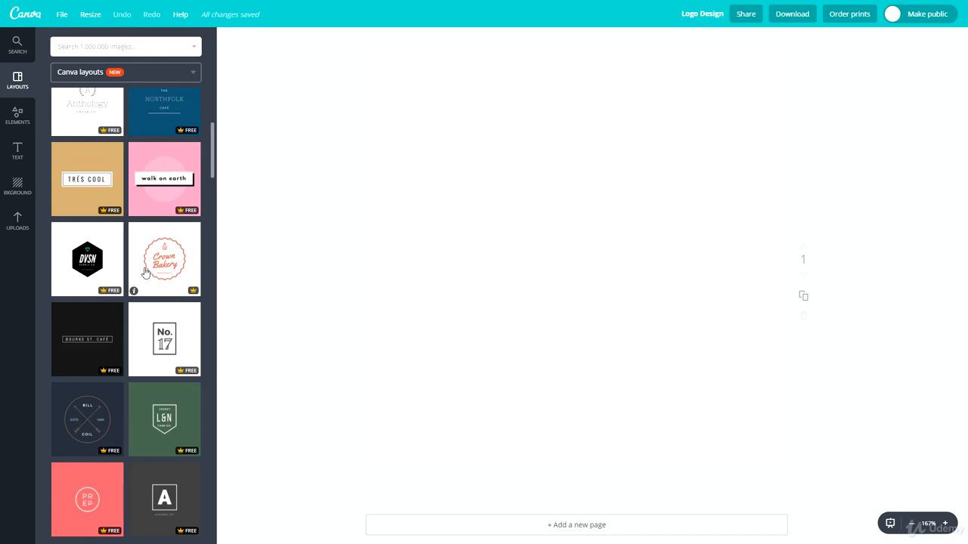
scroll(146, 272, down, 2)
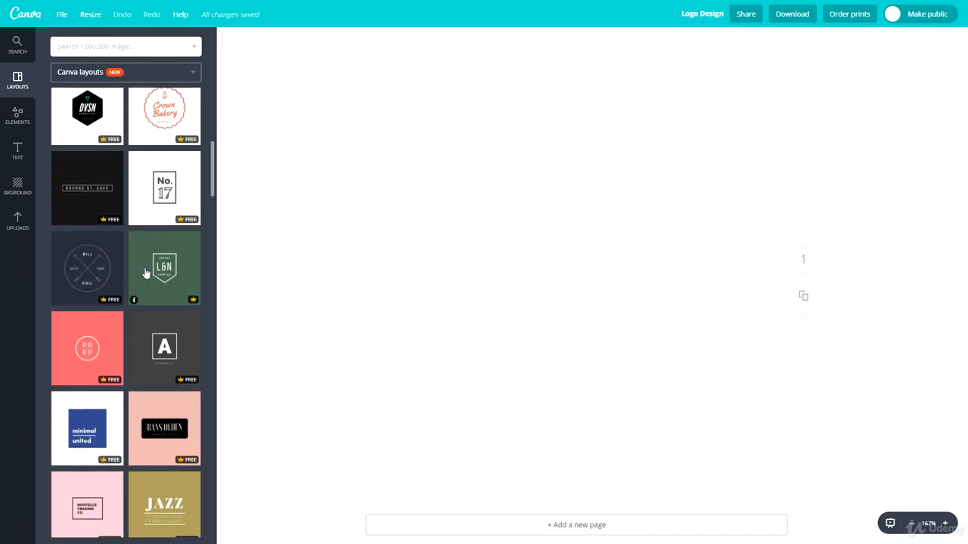
scroll(147, 271, down, 8)
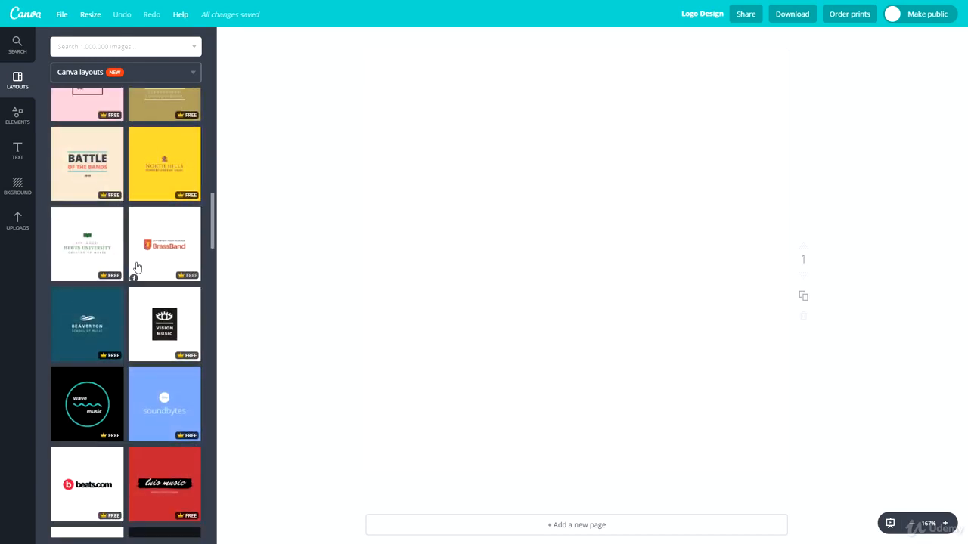
scroll(137, 269, down, 1)
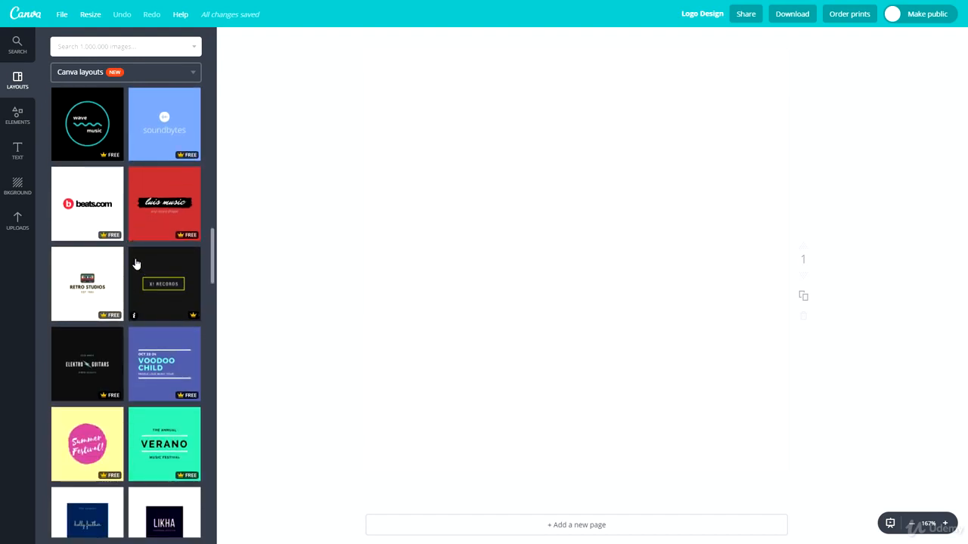
scroll(136, 264, down, 2)
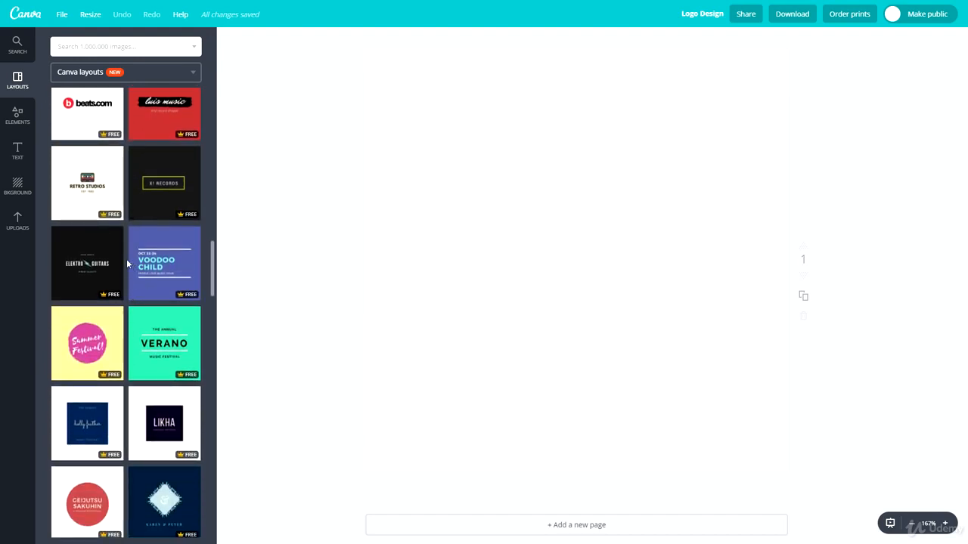
scroll(110, 264, down, 2)
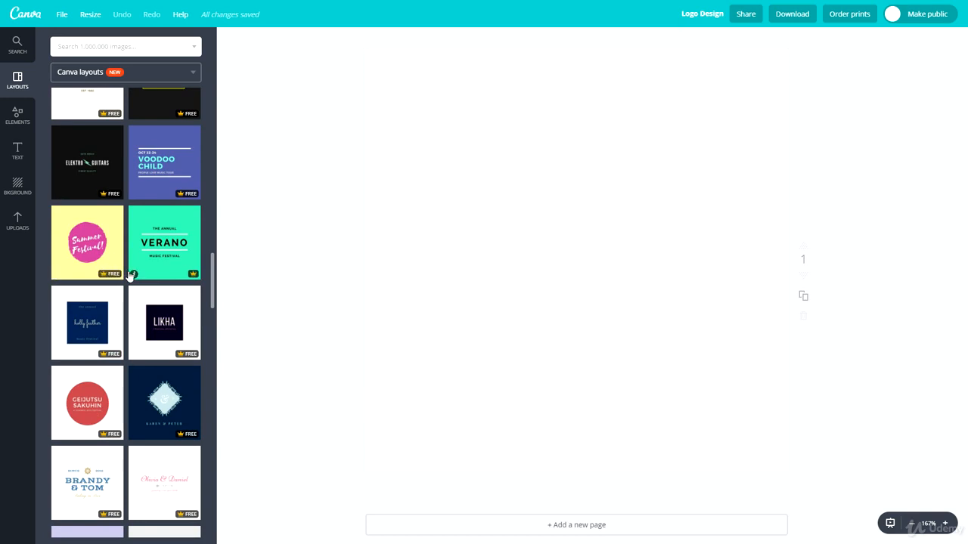
scroll(130, 276, down, 8)
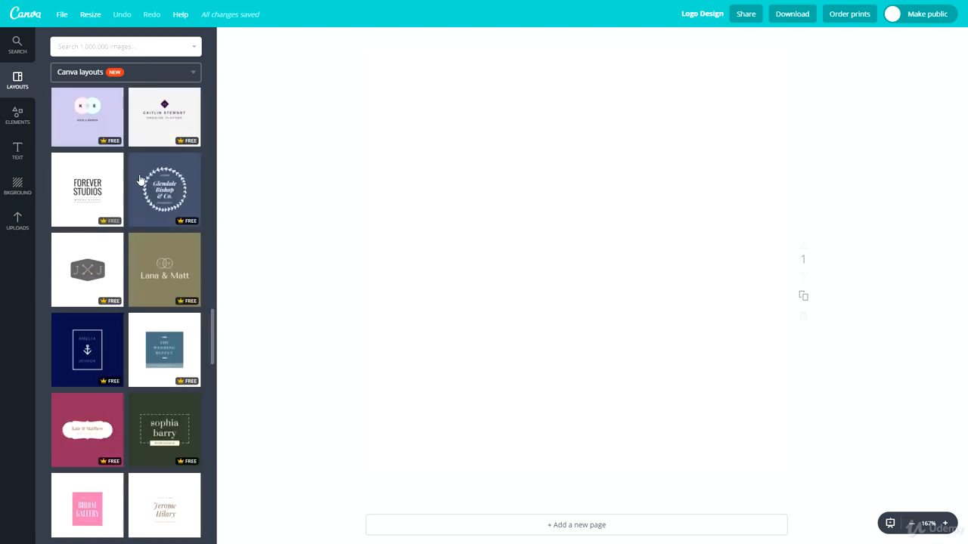
scroll(153, 194, down, 15)
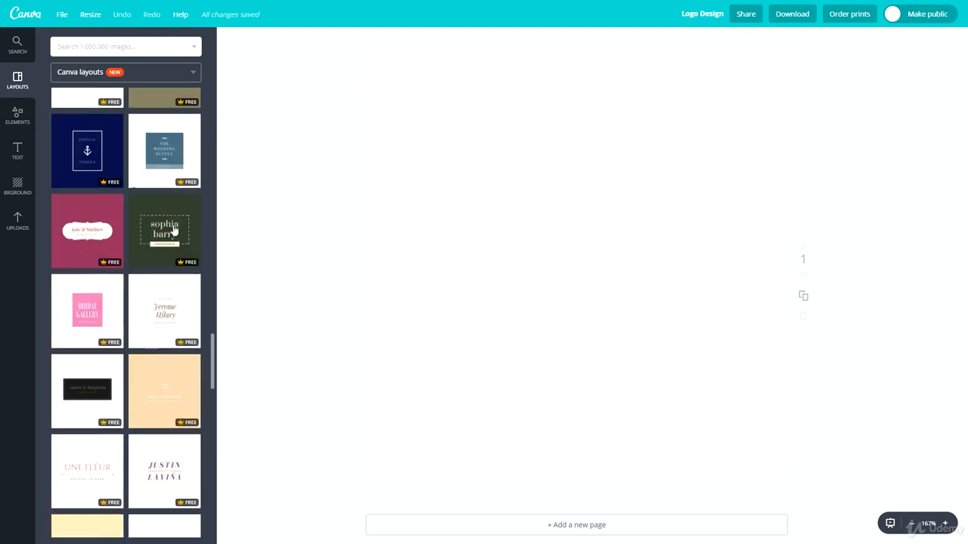
scroll(187, 253, up, 4)
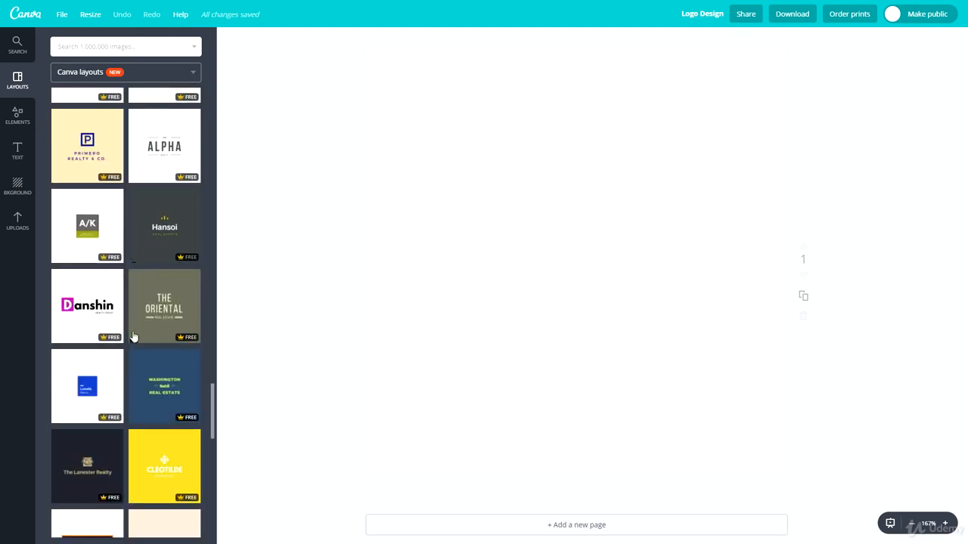
scroll(93, 330, down, 2)
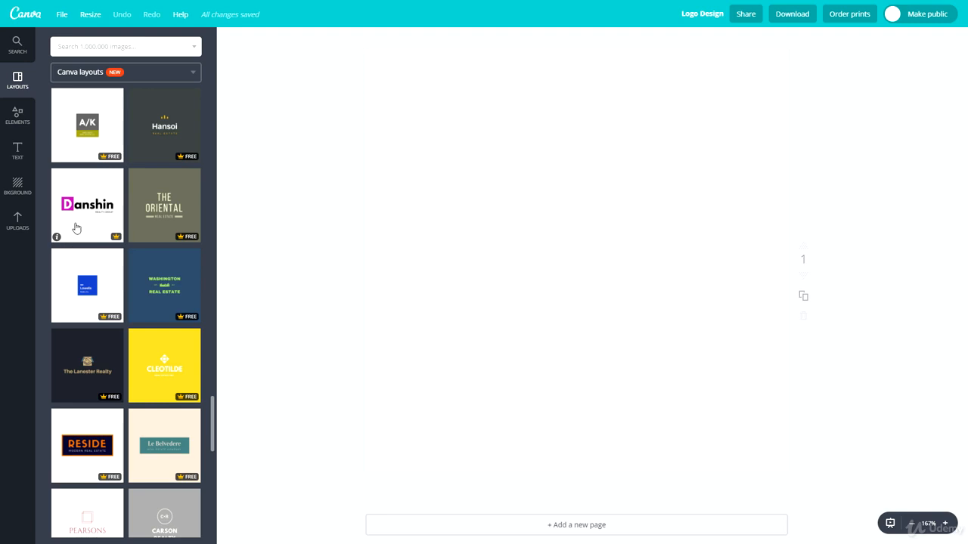
scroll(82, 215, down, 3)
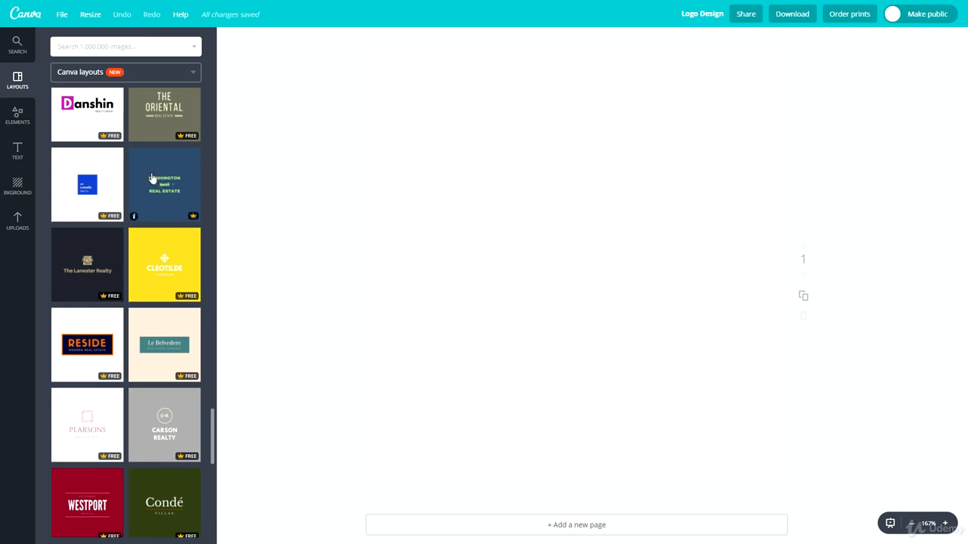
scroll(153, 179, down, 2)
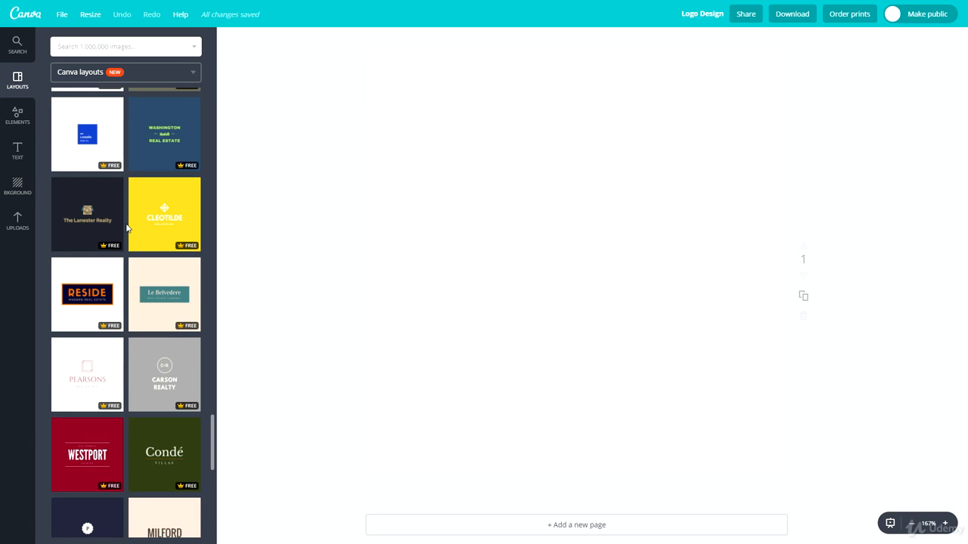
scroll(126, 228, down, 4)
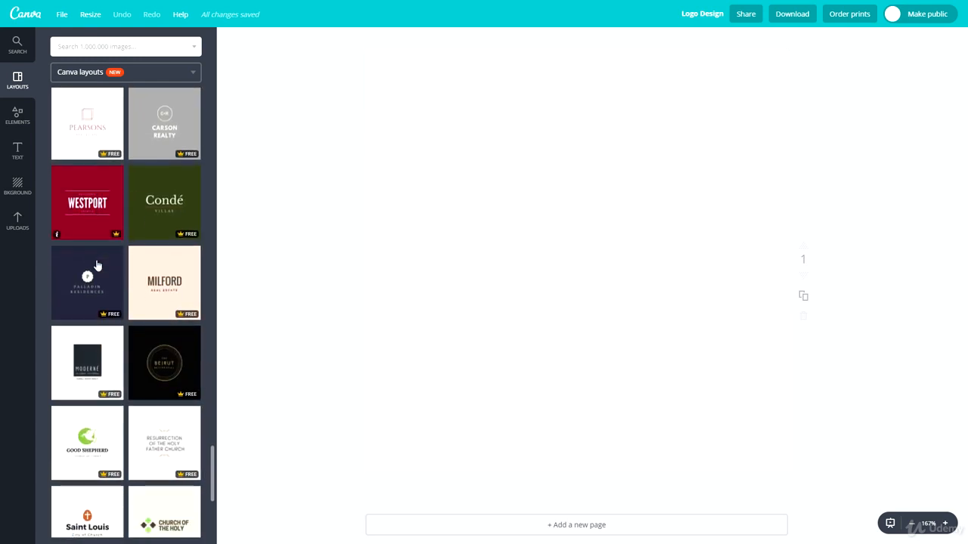
scroll(117, 361, down, 10)
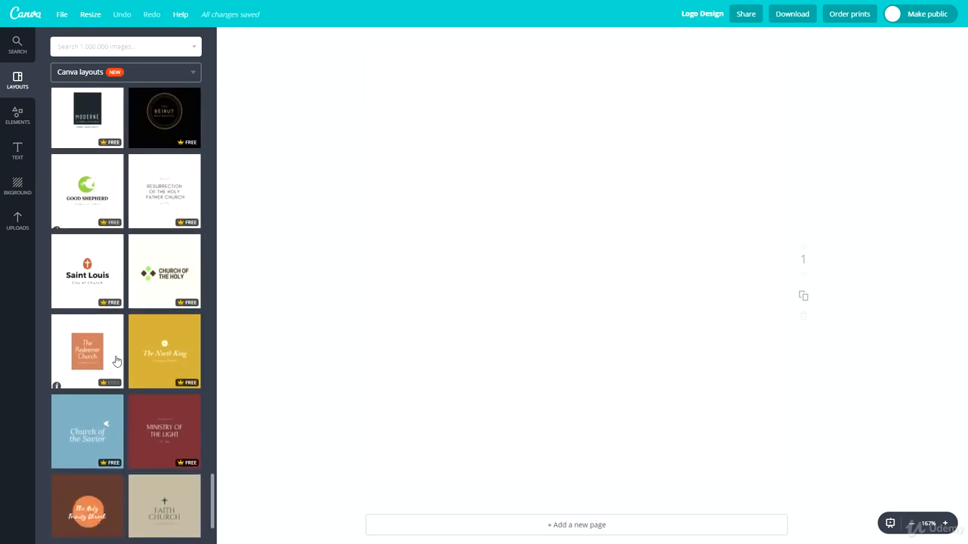
click(78, 238)
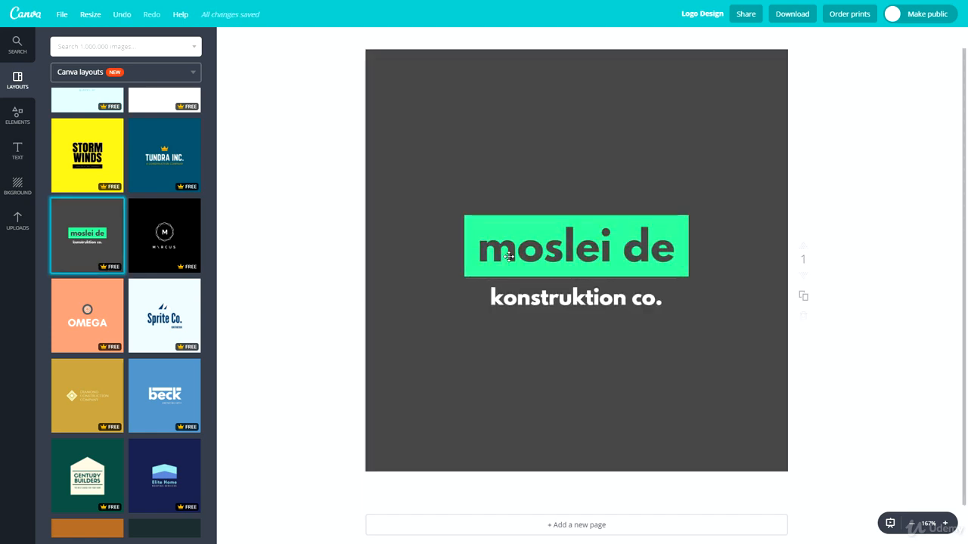
Replace the "moslei de" headline in the green box with "BlackBrick".
click(530, 307)
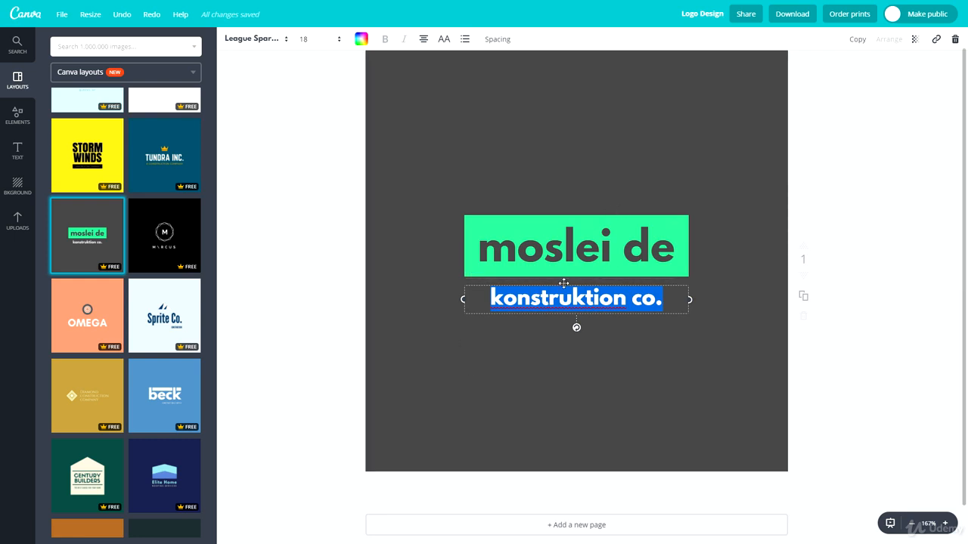
double_click(520, 261)
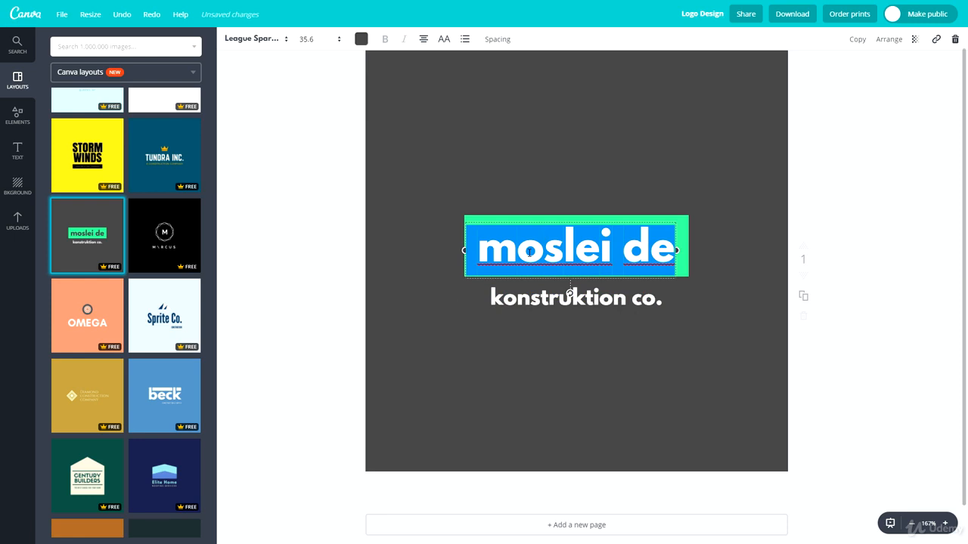
text(BlackBric)
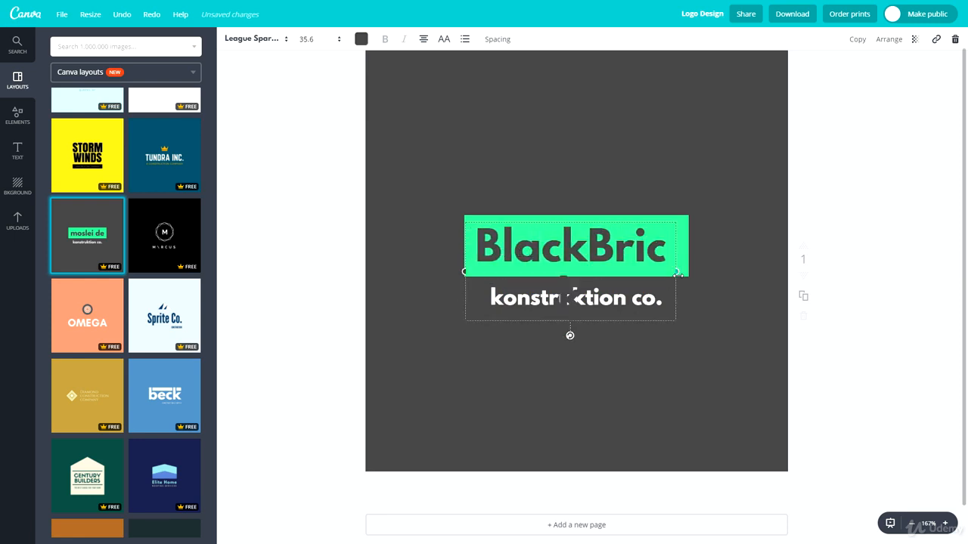
text(k)
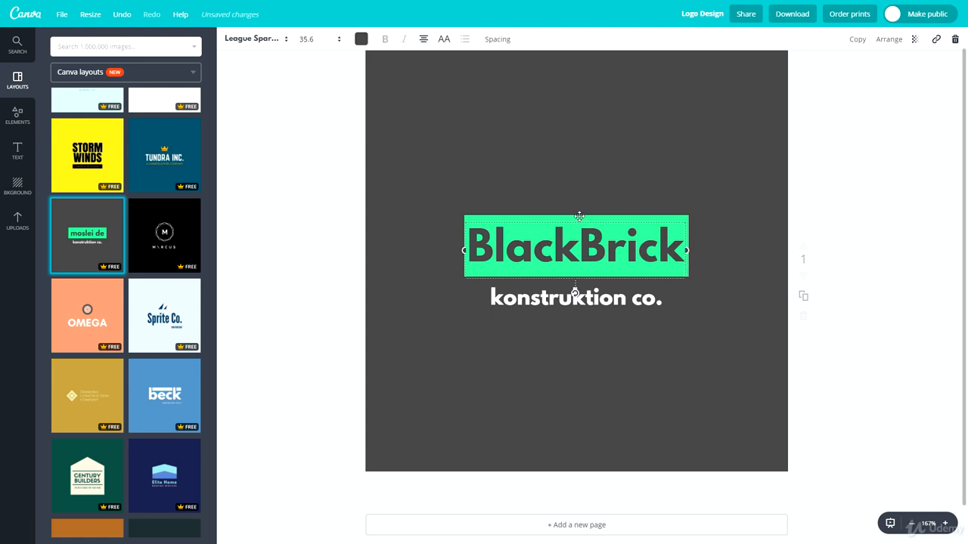
Adjust the position of the BlackBrick text so it sits centred inside the green box.
drag(579, 216, 583, 215)
click(555, 165)
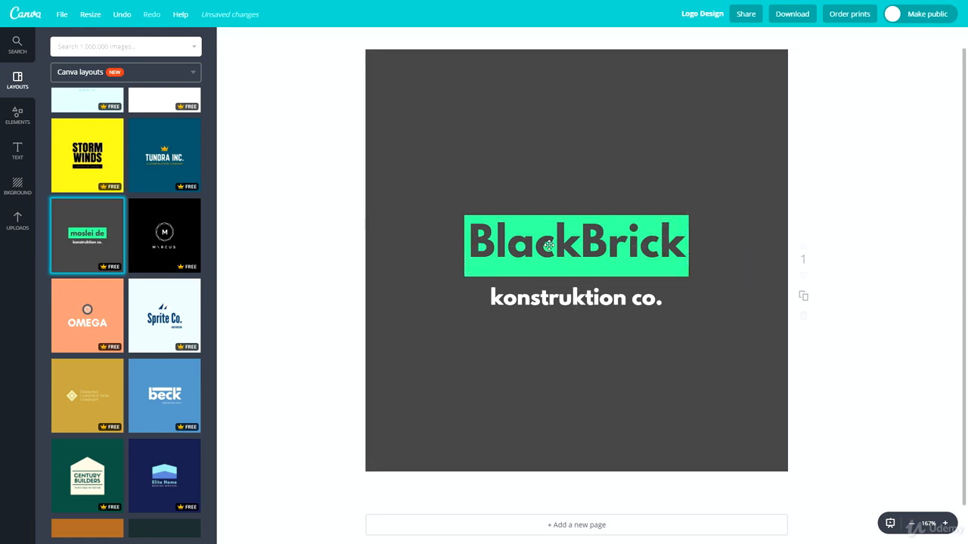
drag(550, 247, 549, 250)
click(555, 158)
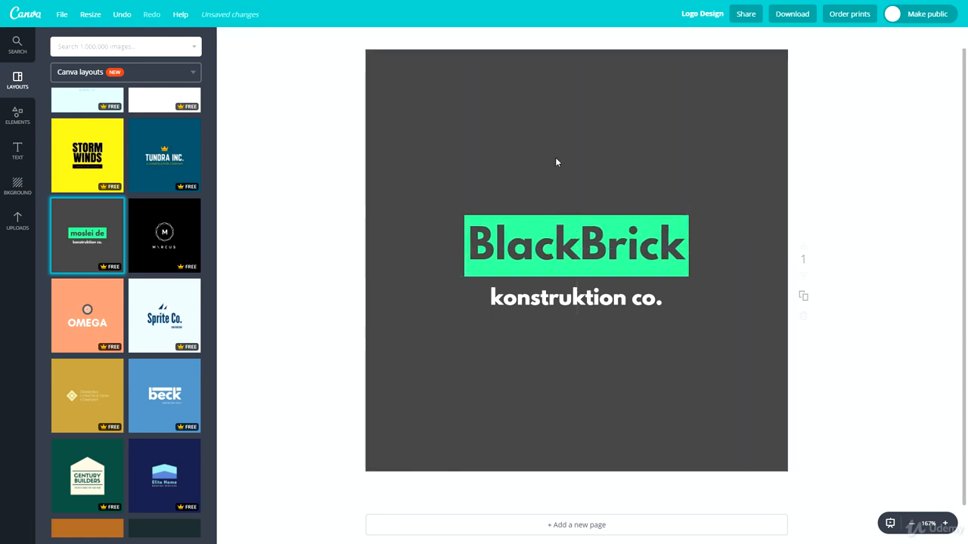
triple_click(529, 298)
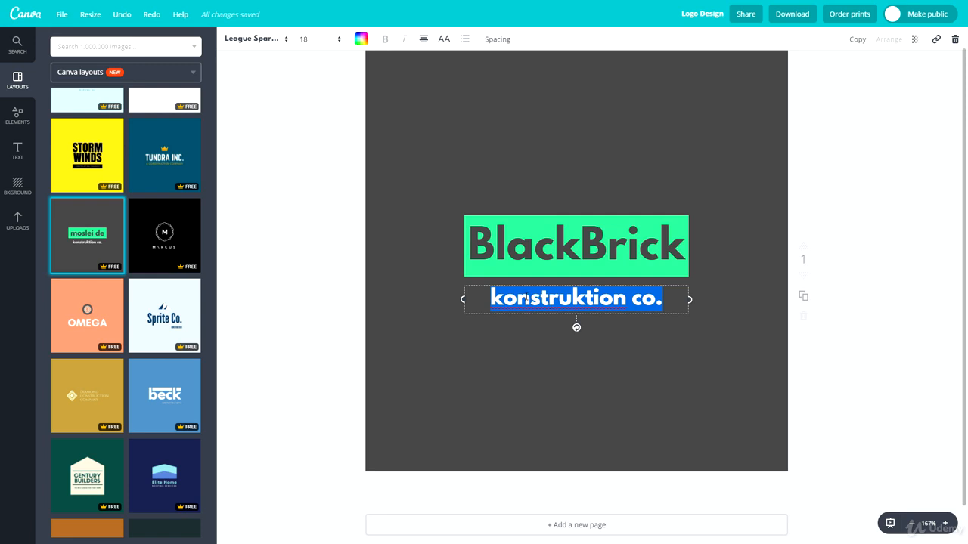
text(www.bla)
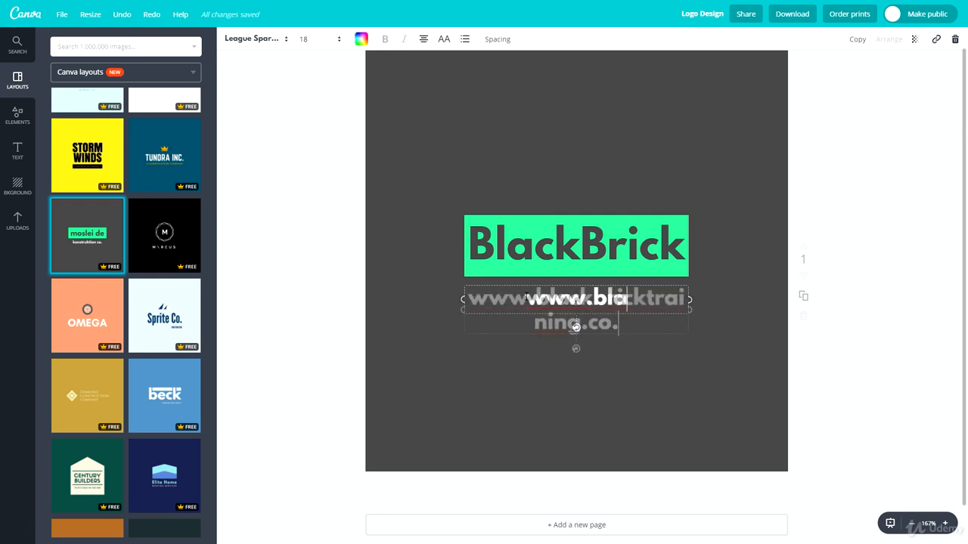
text(uk)
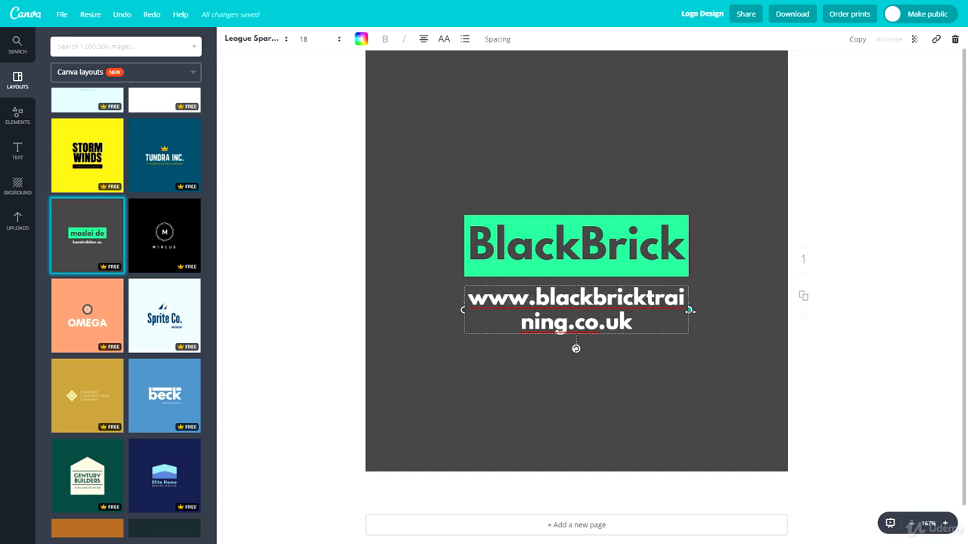
drag(689, 311, 795, 307)
drag(690, 284, 637, 279)
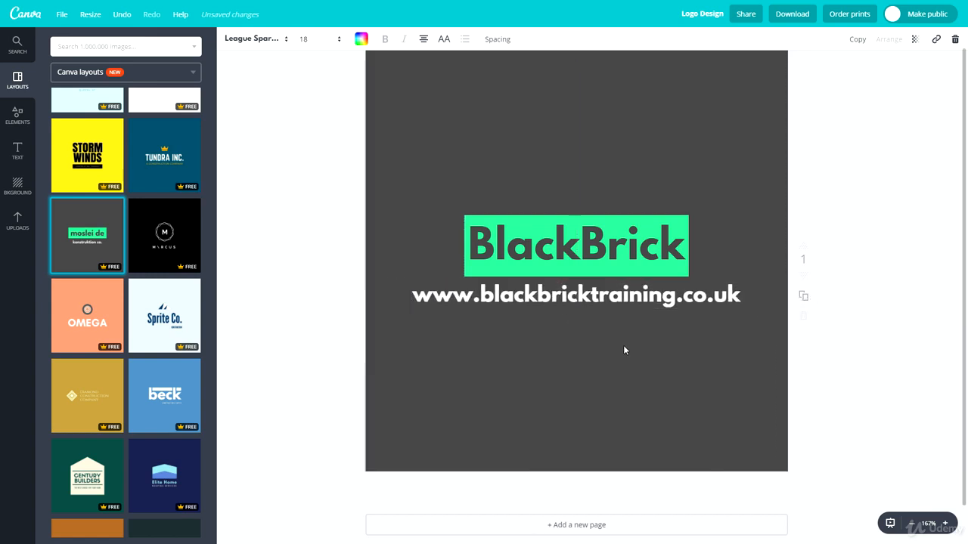
Replace the web address under the green box with the tagline "The Ultimate Online Courses.".
click(468, 297)
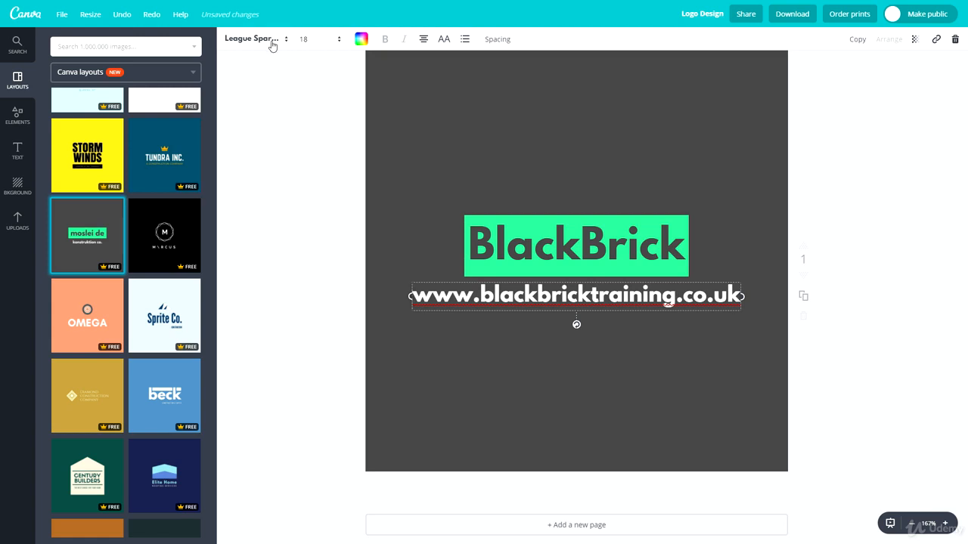
click(576, 295)
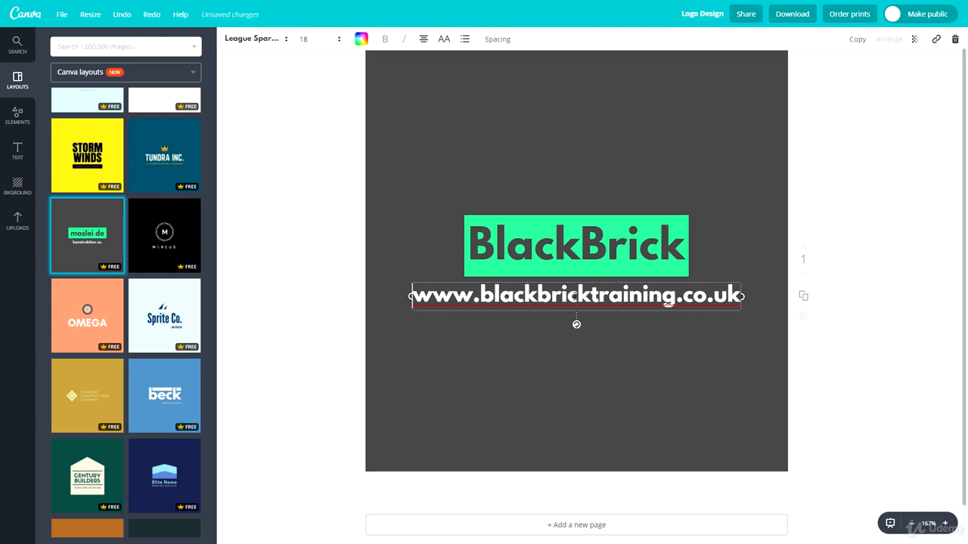
triple_click(577, 295)
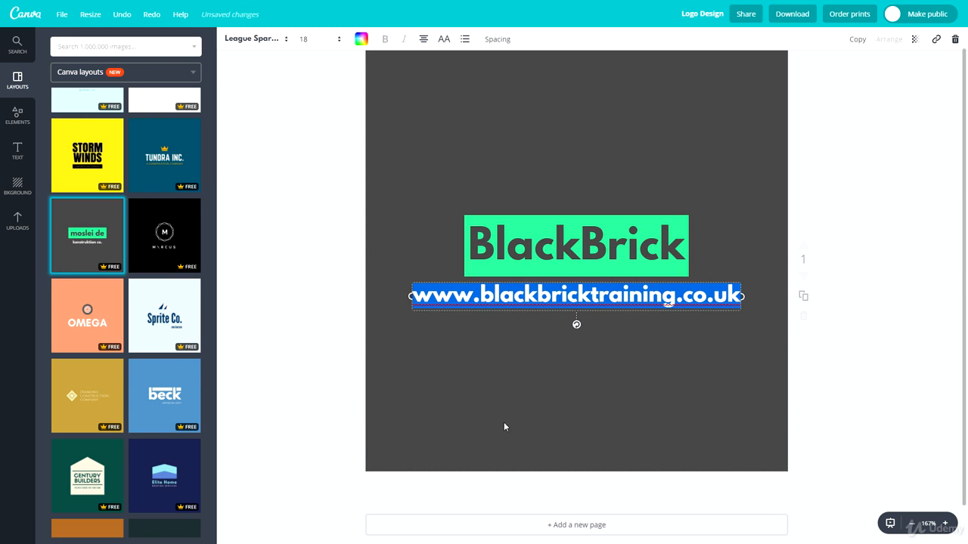
text(The )
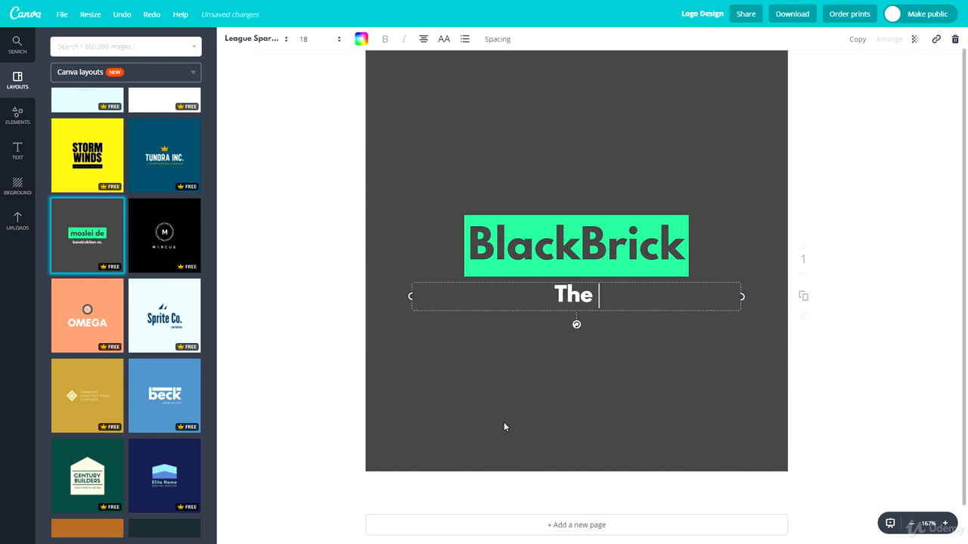
text(Ultimate Online Courses.)
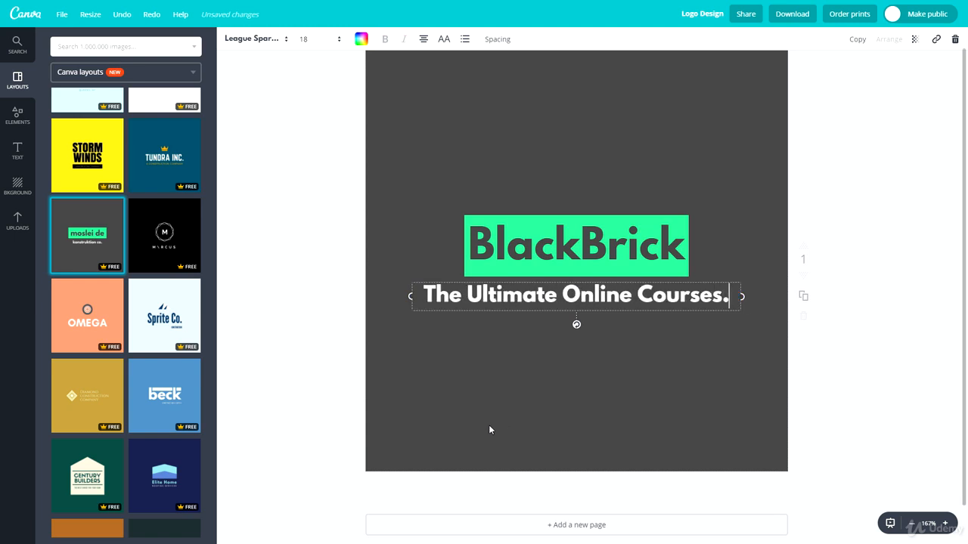
click(530, 437)
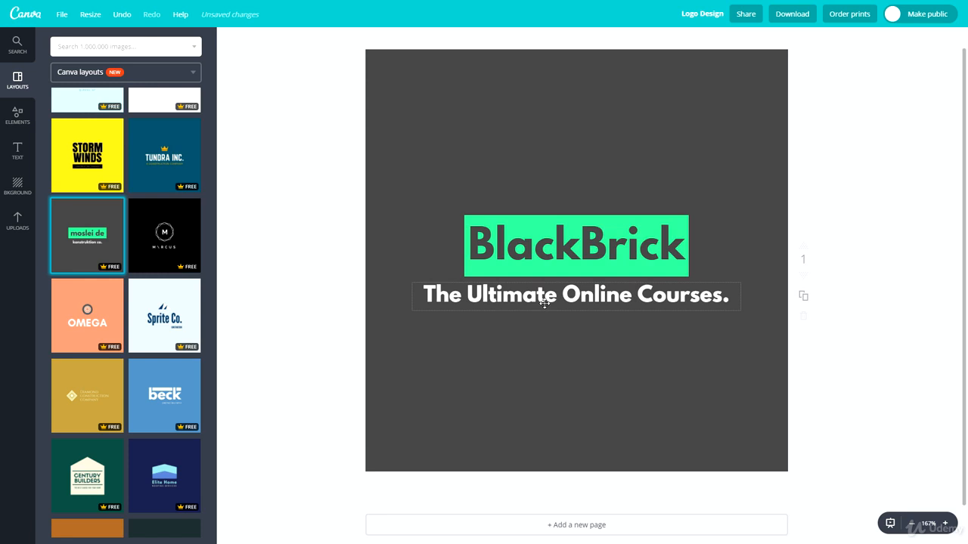
drag(544, 304, 515, 306)
click(526, 362)
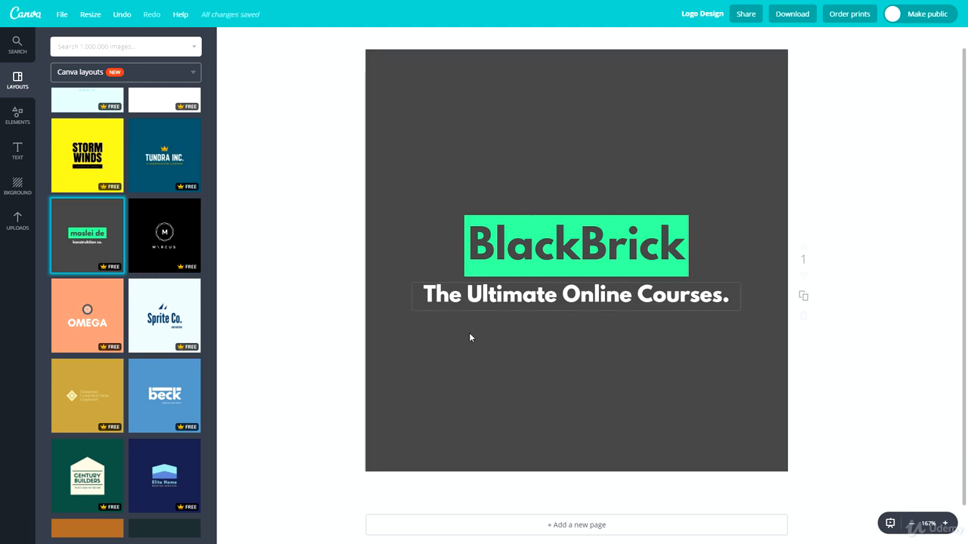
Delete the tagline text below the green BlackBrick box.
click(479, 301)
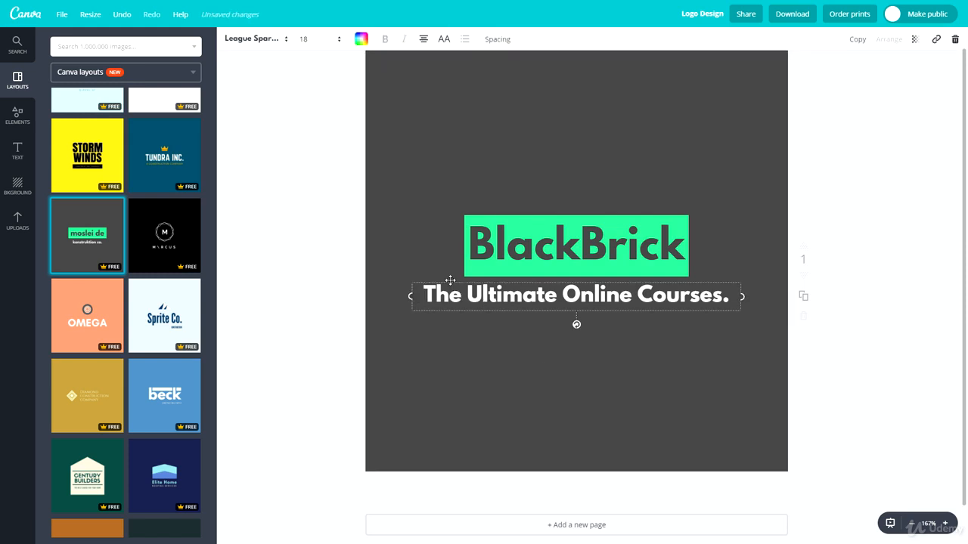
key(Delete)
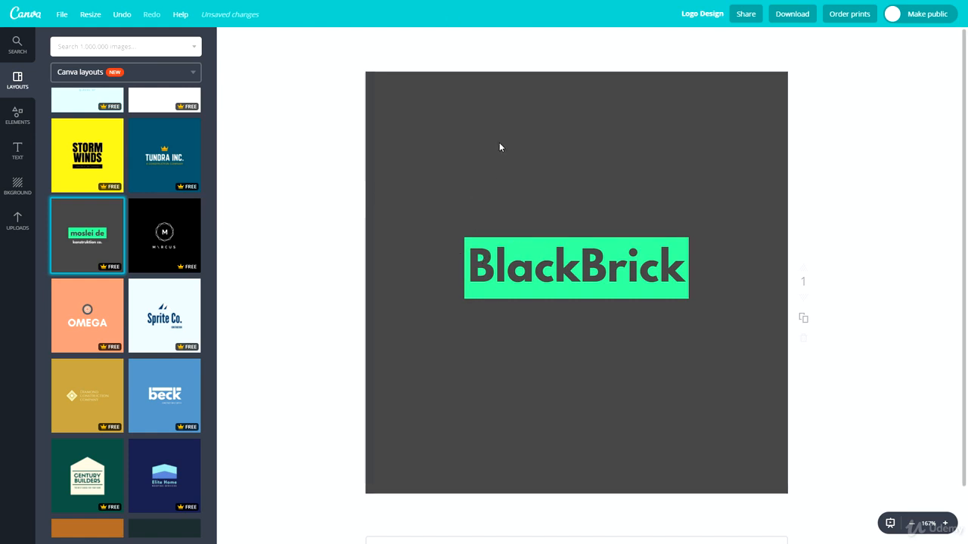
click(409, 160)
click(348, 141)
Add a second page to the design and apply the blue "beck" logo layout to it.
scroll(529, 393, down, 1)
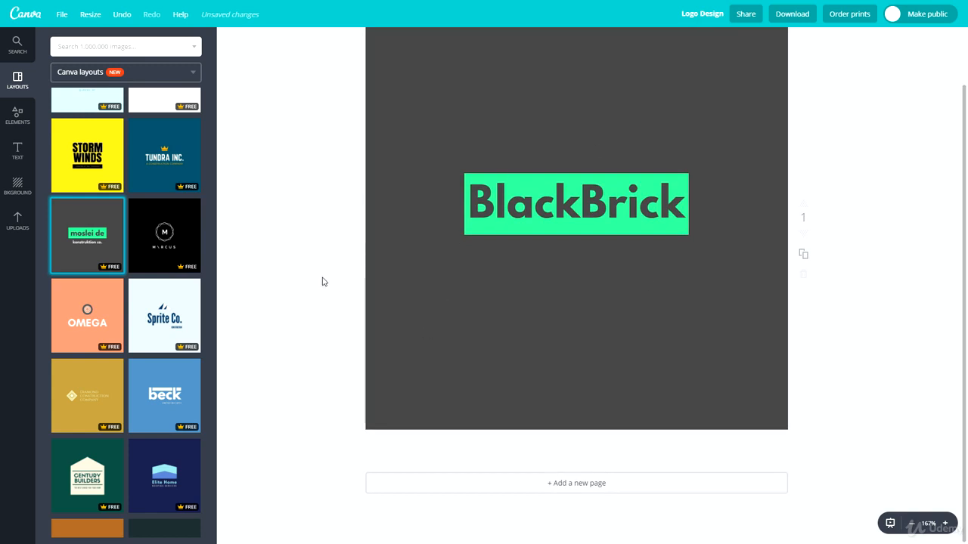
scroll(543, 223, up, 1)
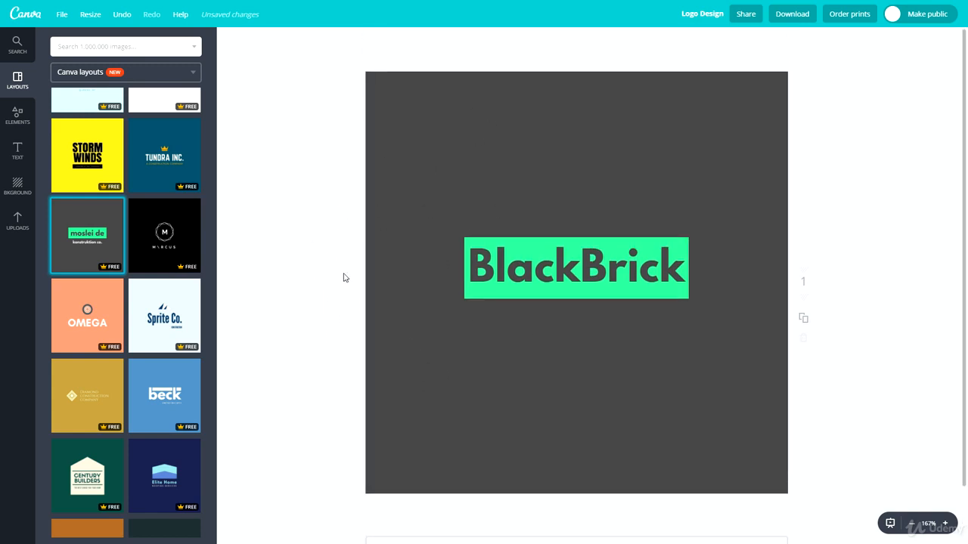
scroll(331, 298, down, 1)
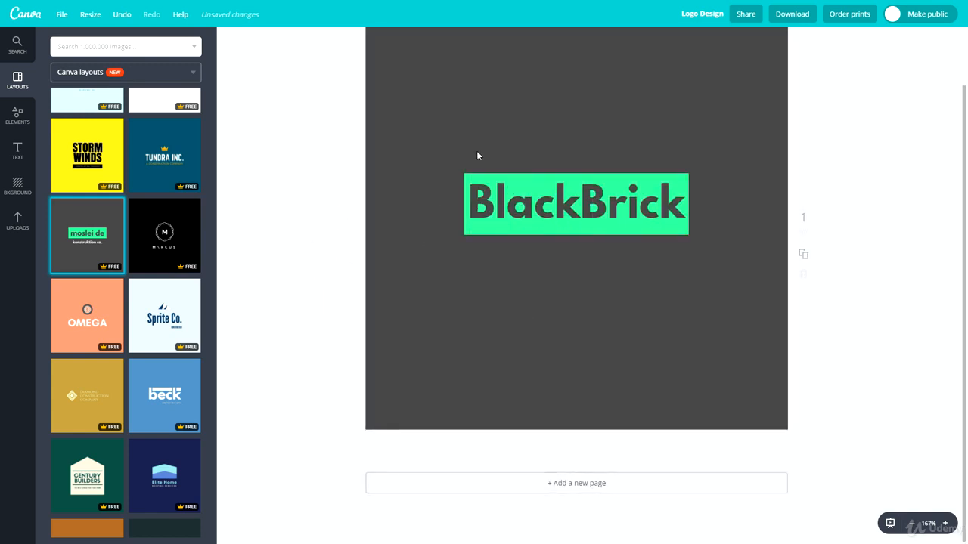
click(468, 489)
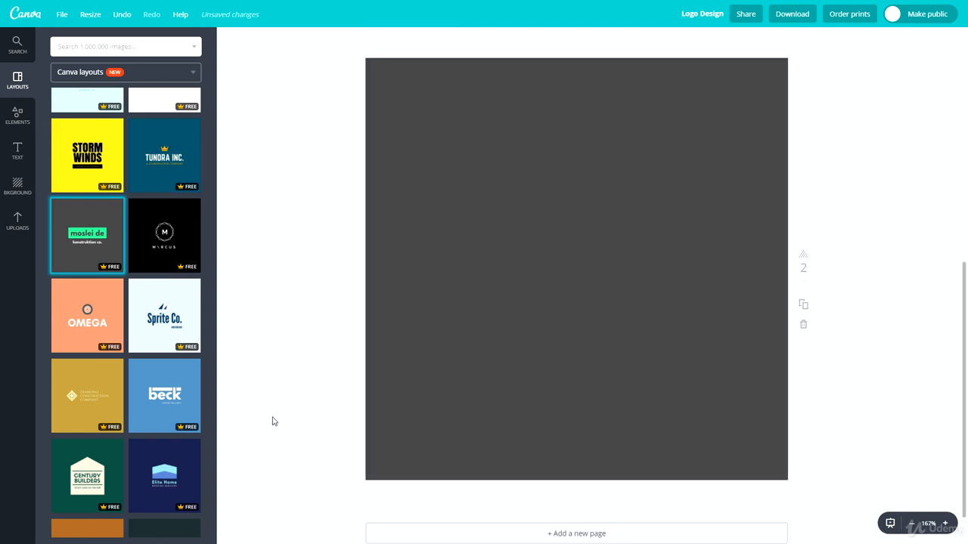
scroll(417, 355, up, 5)
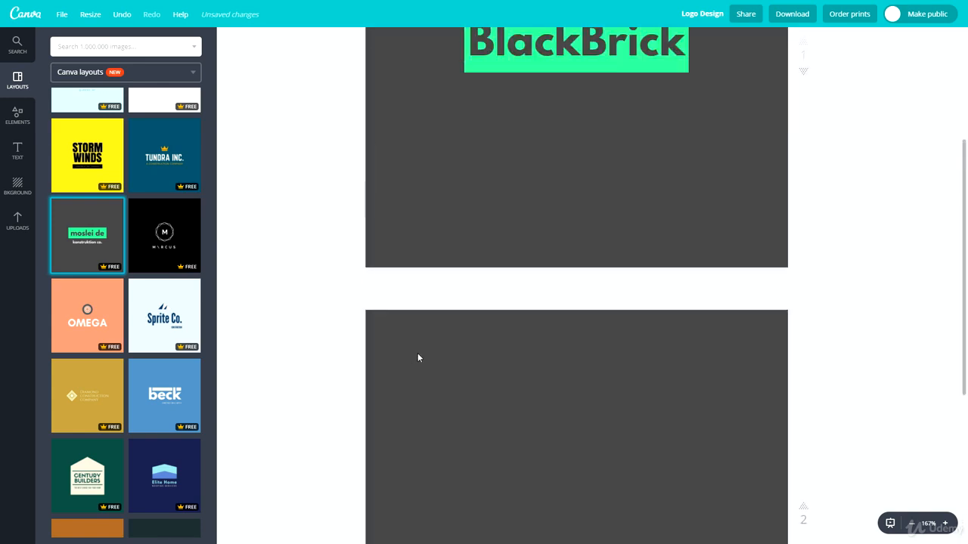
scroll(452, 389, down, 5)
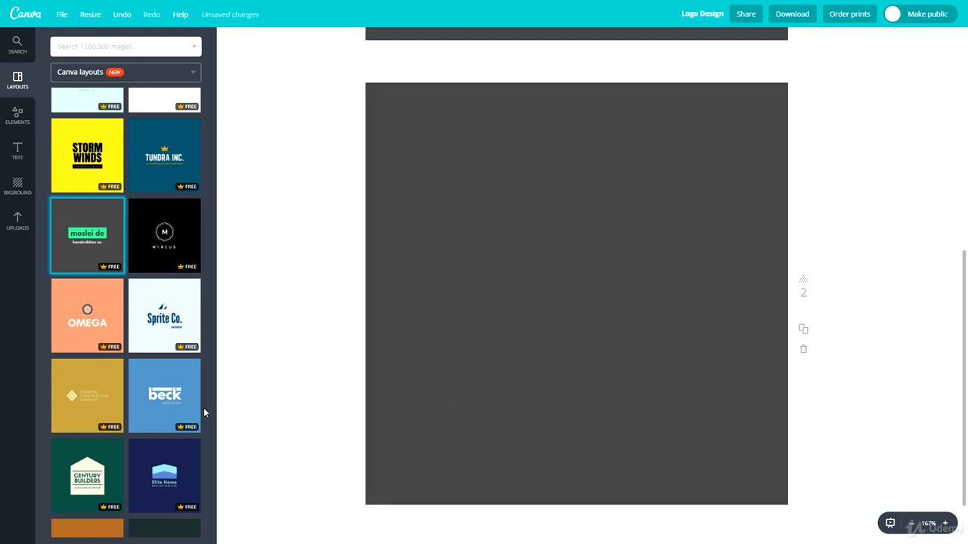
click(177, 391)
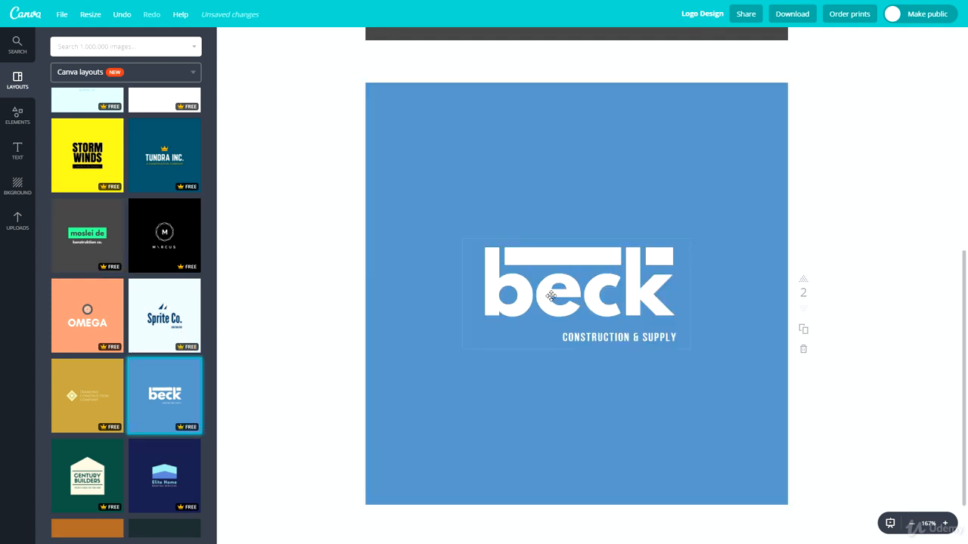
Replace the "beck" headline with "blackbrick", widening its text box to fit one line and centring it on the page.
click(533, 294)
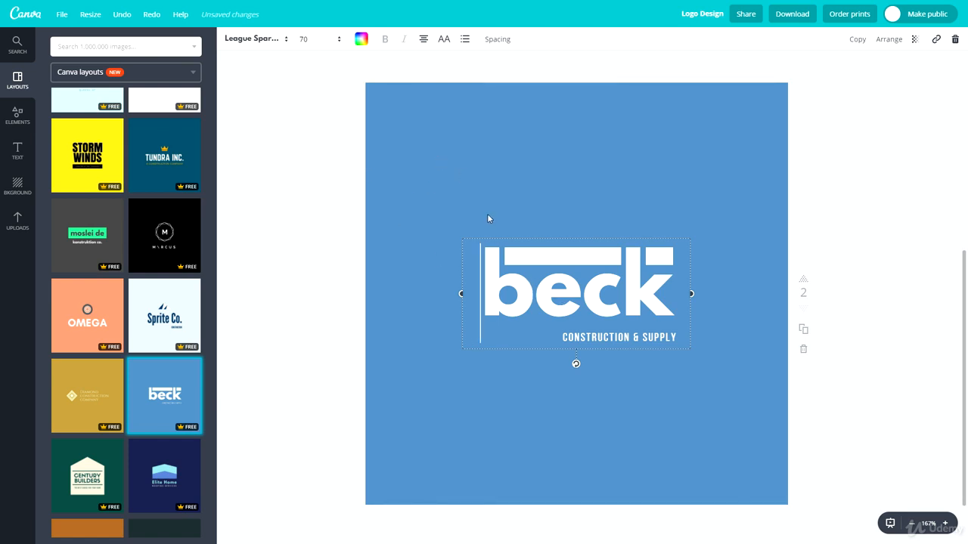
double_click(514, 289)
key(Escape)
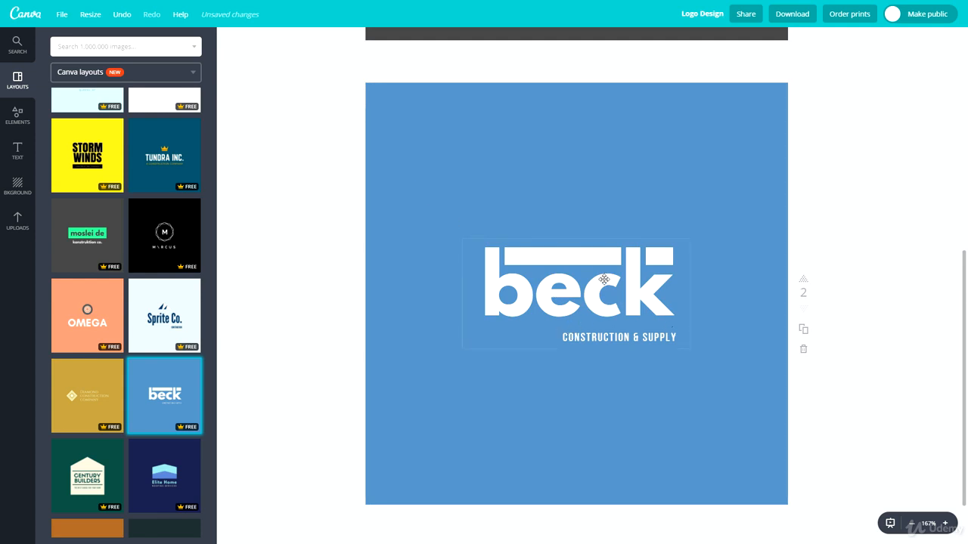
double_click(534, 301)
text(black brick)
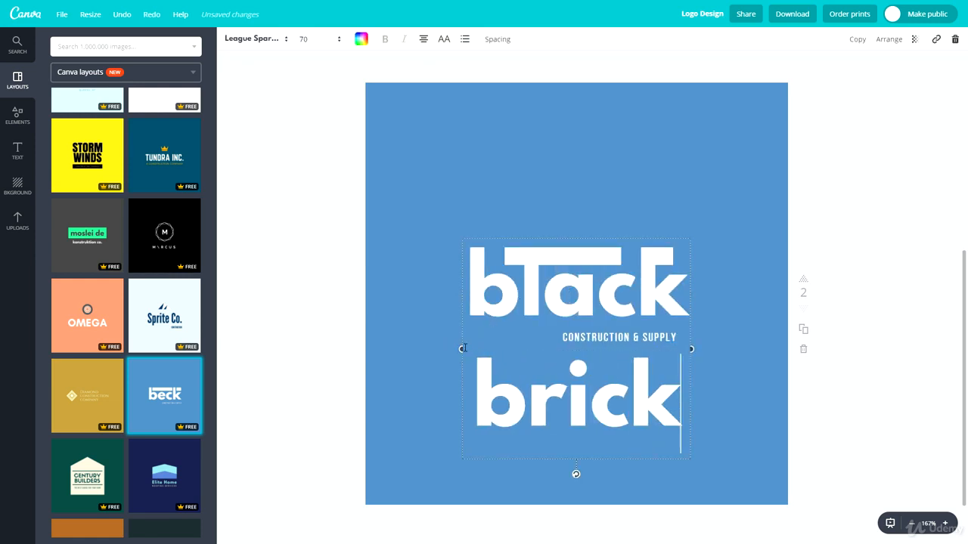
drag(461, 348, 234, 347)
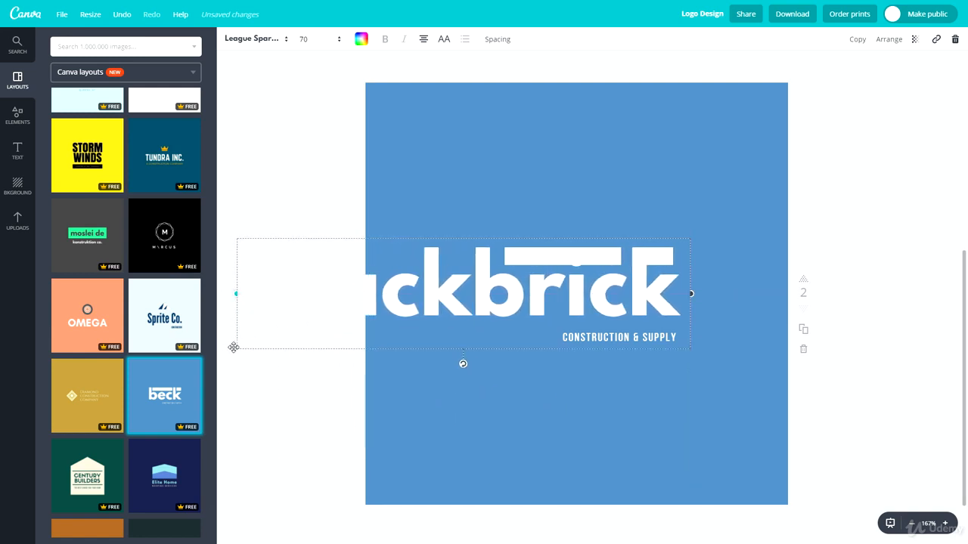
drag(475, 237, 589, 237)
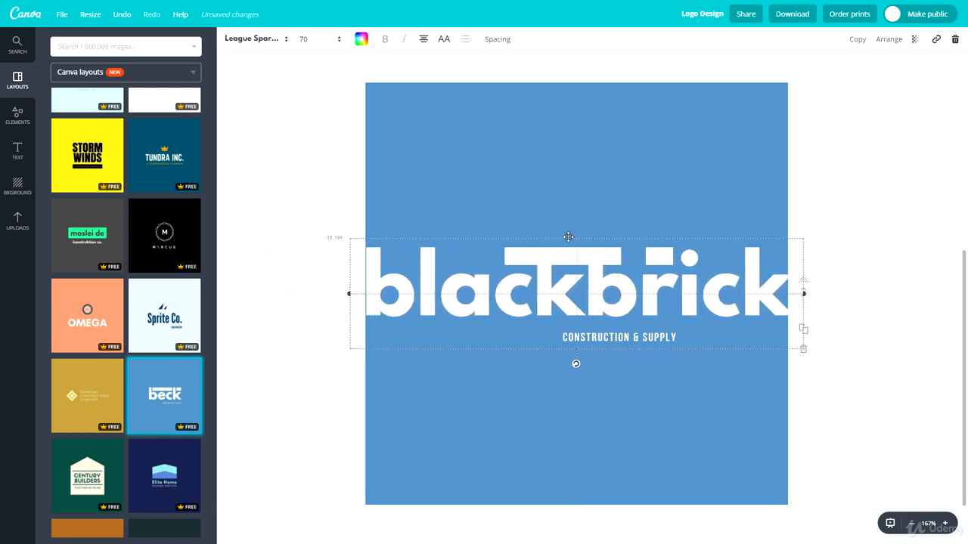
Set the font size of the "blackbrick" headline to 64.
click(318, 37)
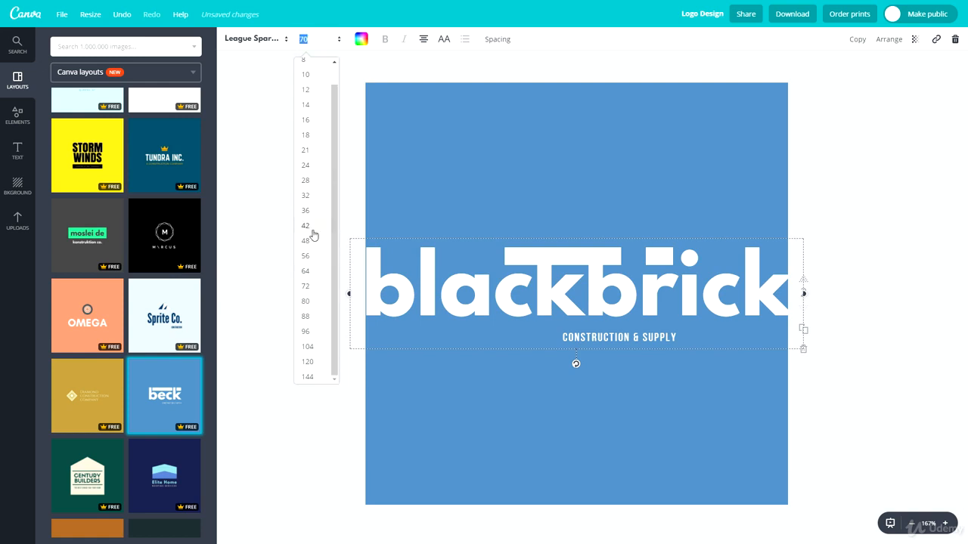
click(305, 271)
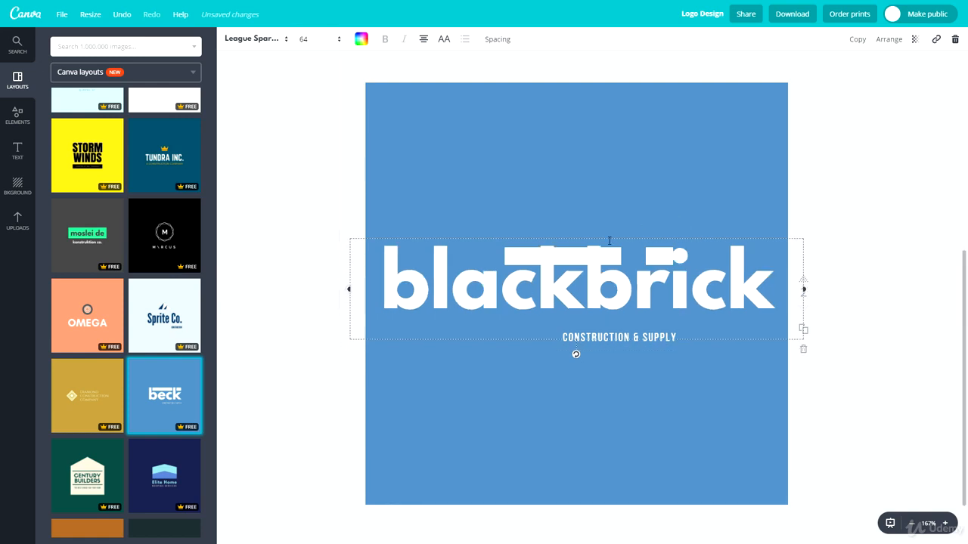
click(546, 189)
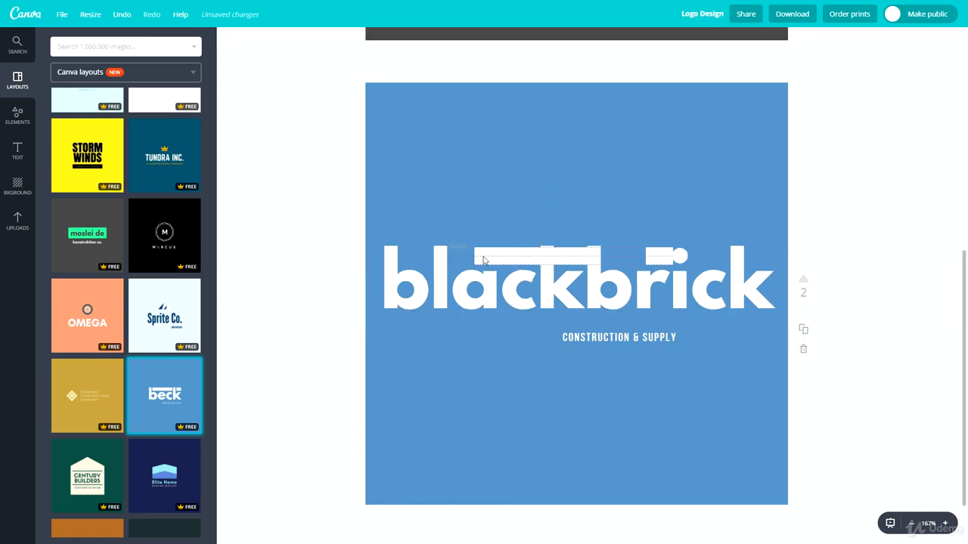
Shorten the long white bar and place it above the "ac" of "black", and move the small bar above the "c" of "brick".
drag(484, 260, 452, 260)
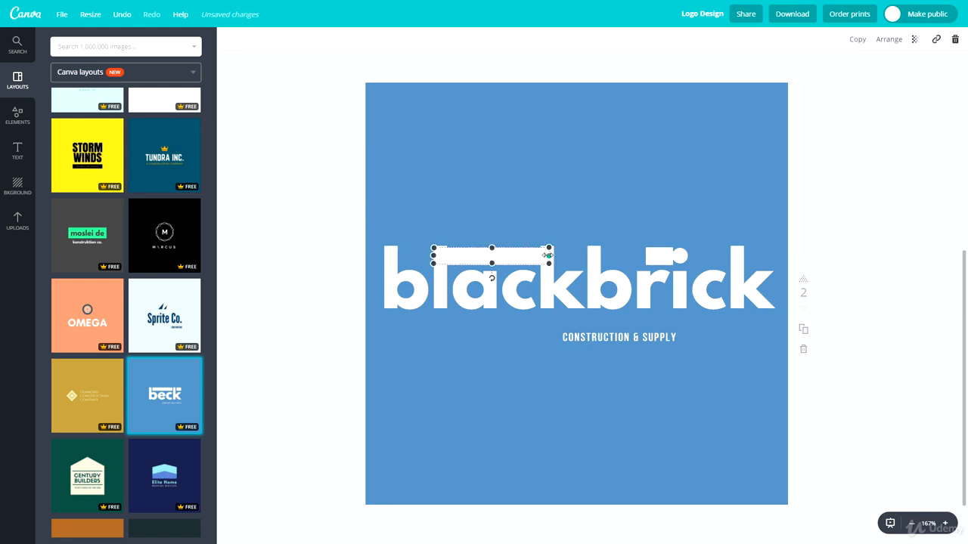
drag(547, 255, 493, 257)
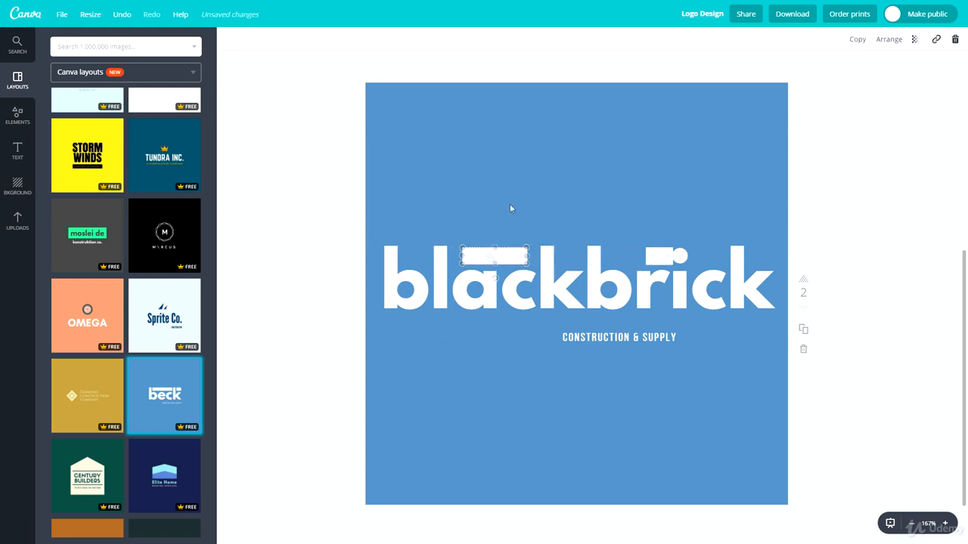
drag(659, 256, 710, 256)
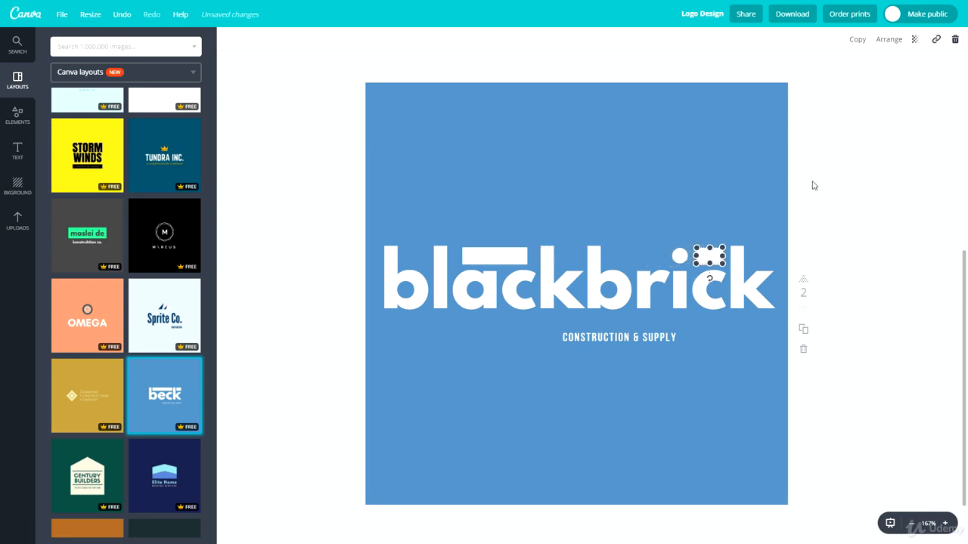
click(813, 186)
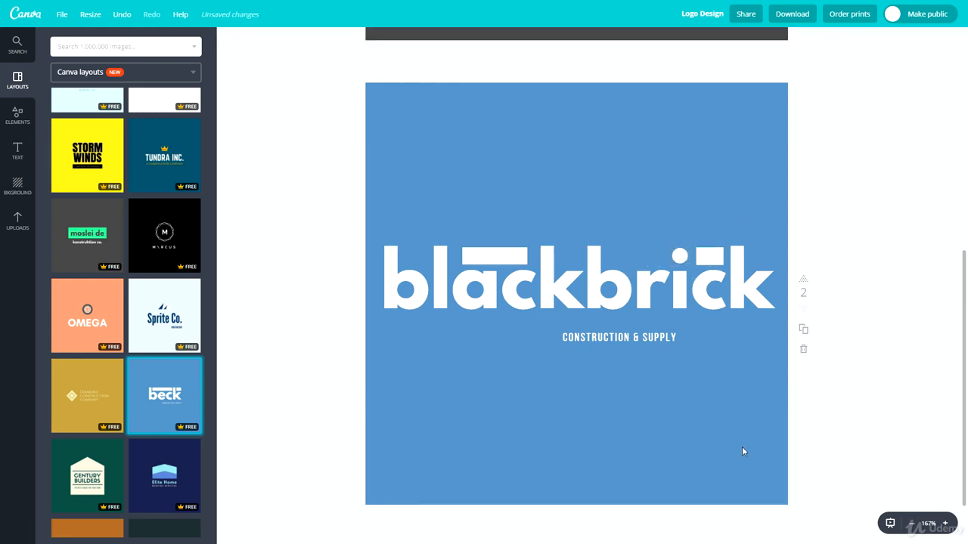
Replace the "CONSTRUCTION & SUPPLY" tagline with "THE ULTIMATE ONLINE COURSES".
click(625, 340)
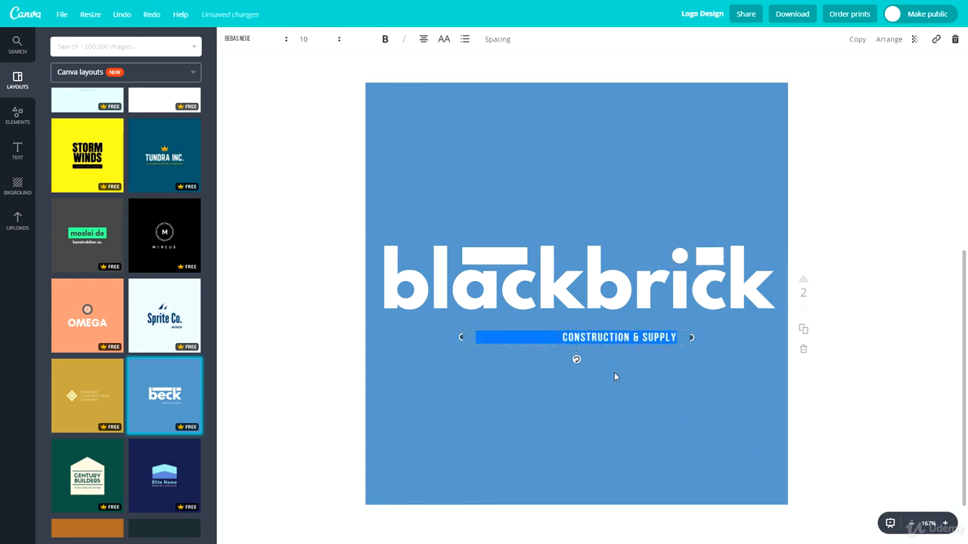
text(THE )
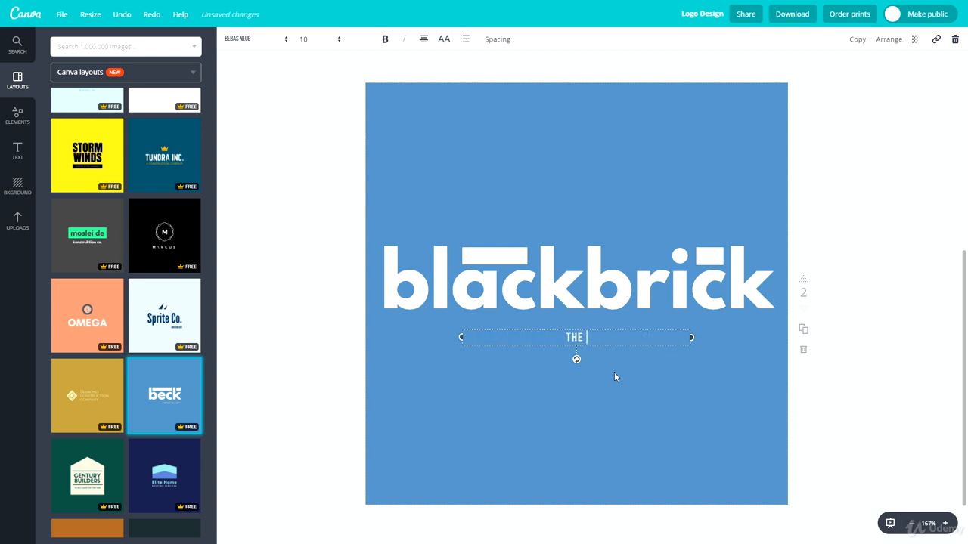
text(ULTIMATE ONLINE COURSES)
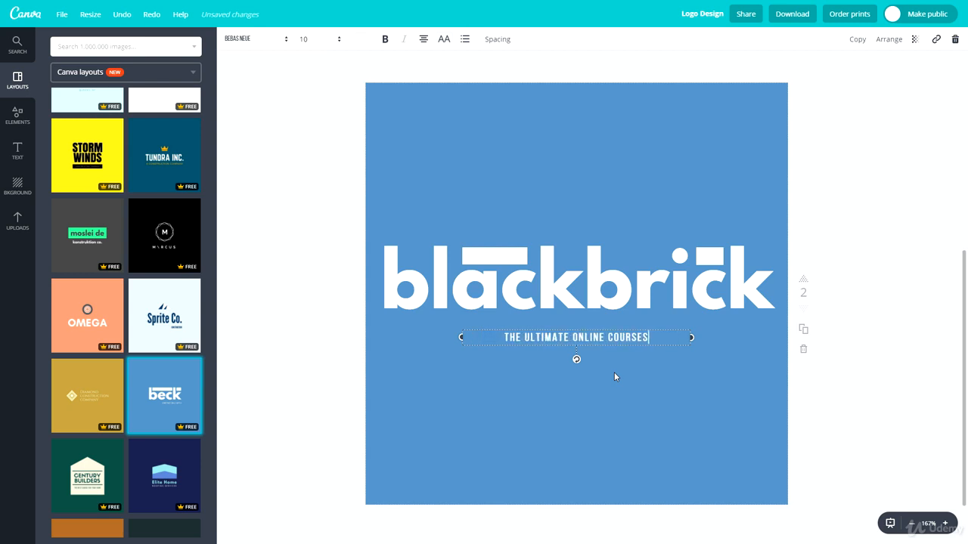
Move the tagline up beneath "brick", and widen the white bar above "ac" towards both neighbouring letters.
click(614, 375)
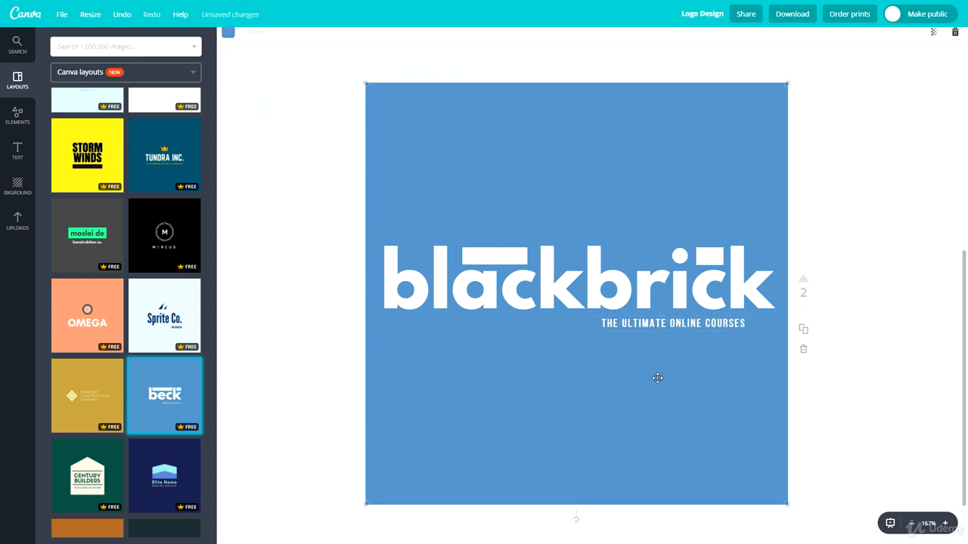
click(910, 440)
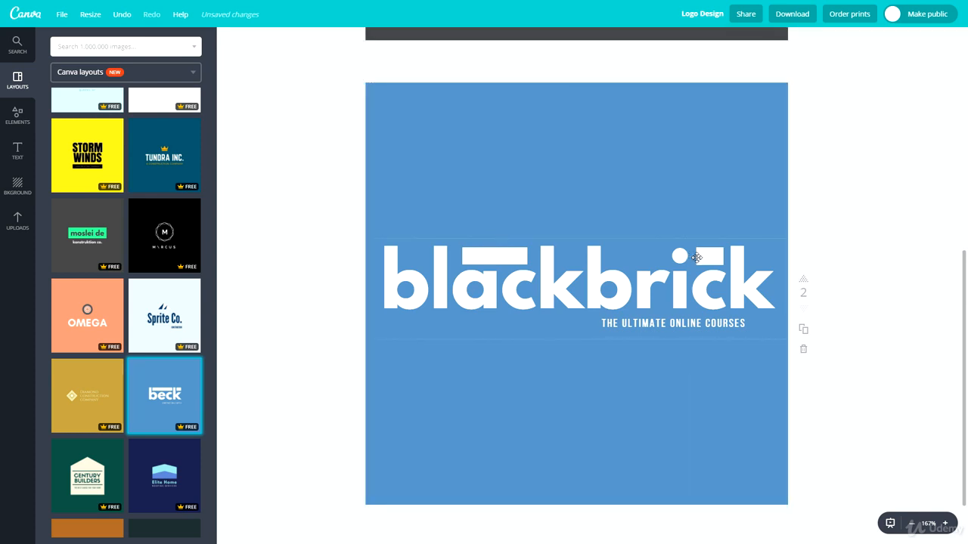
click(489, 267)
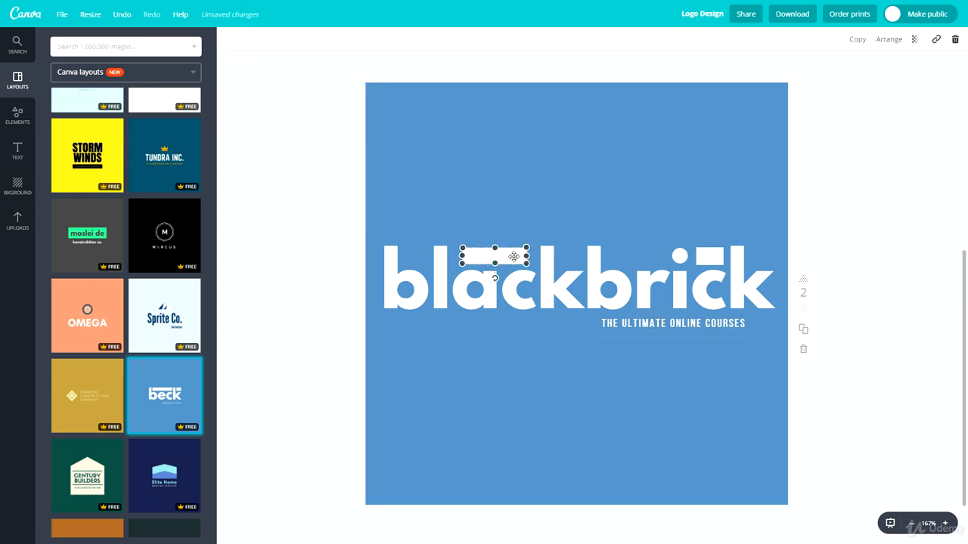
drag(523, 255, 531, 255)
drag(462, 255, 453, 255)
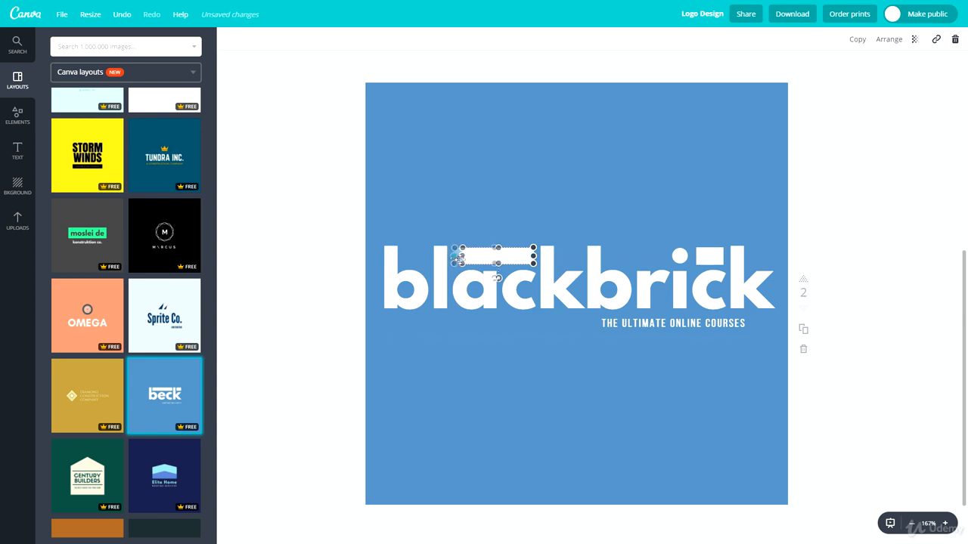
click(354, 265)
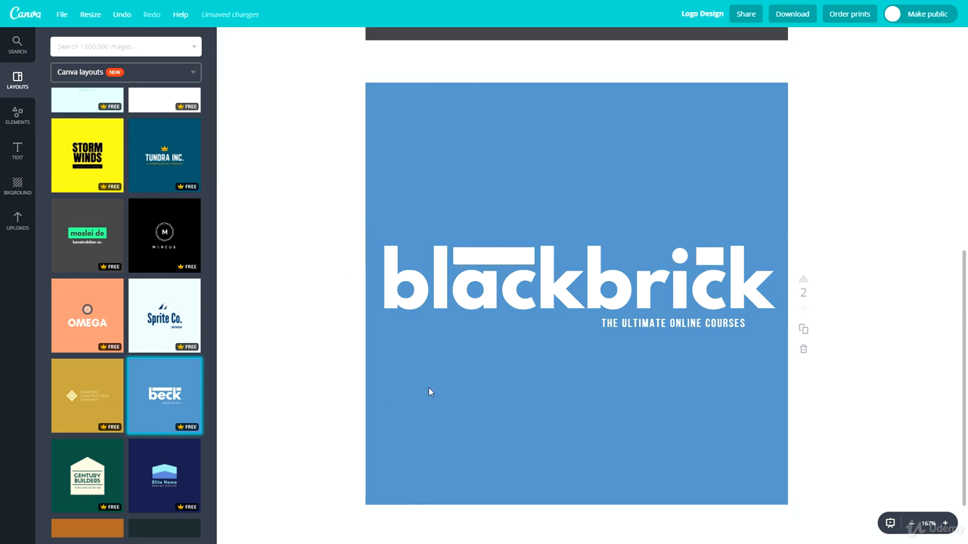
Add a small white bar between the "k" and "b" and a longer one above "br", nudging the headline slightly to the right.
click(701, 261)
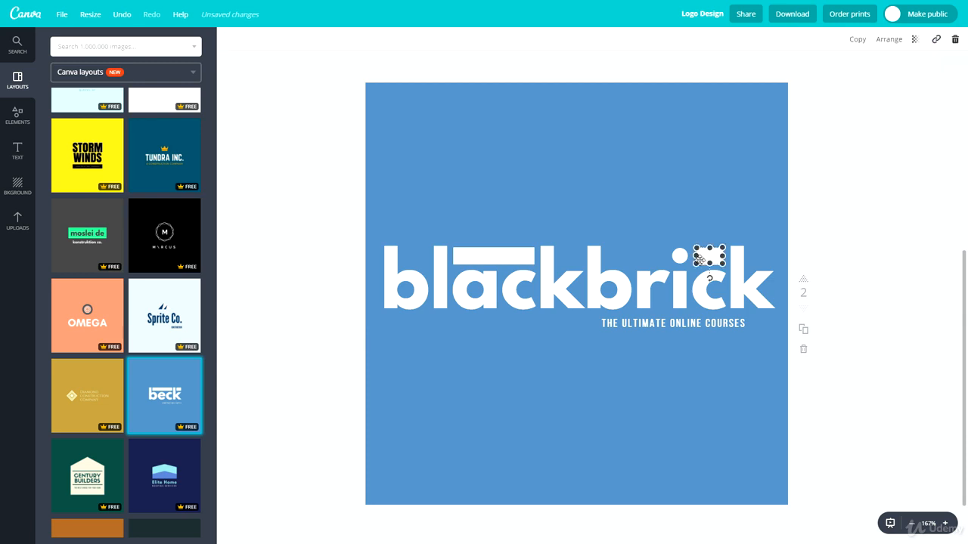
drag(700, 259, 573, 255)
click(813, 252)
click(834, 239)
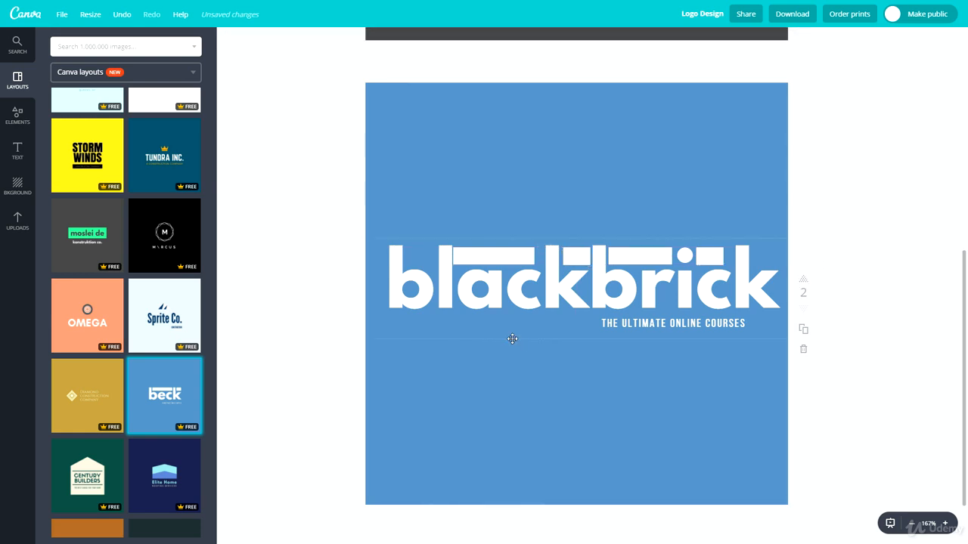
Lengthen the white bar above "ac" and centre it in the gap between the "l" and the "k".
click(503, 255)
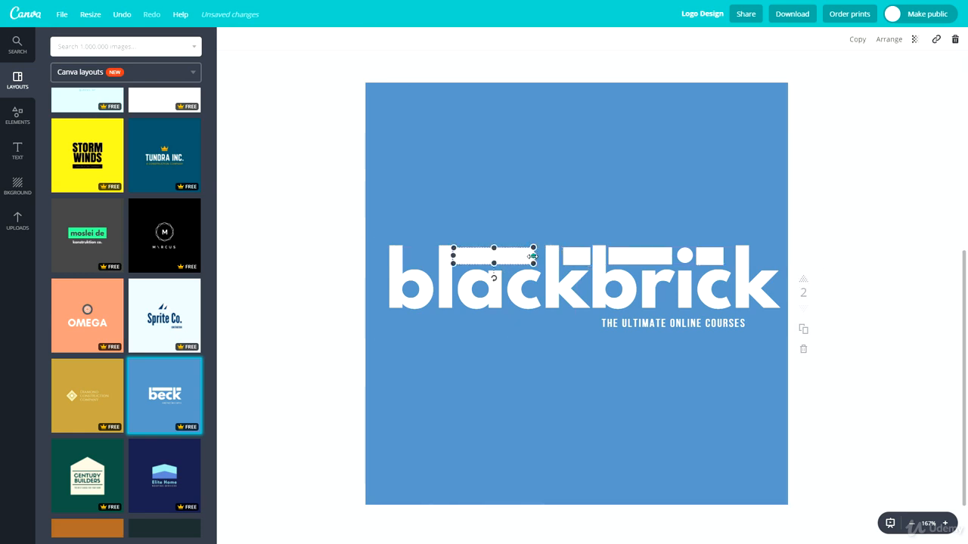
drag(533, 254, 537, 255)
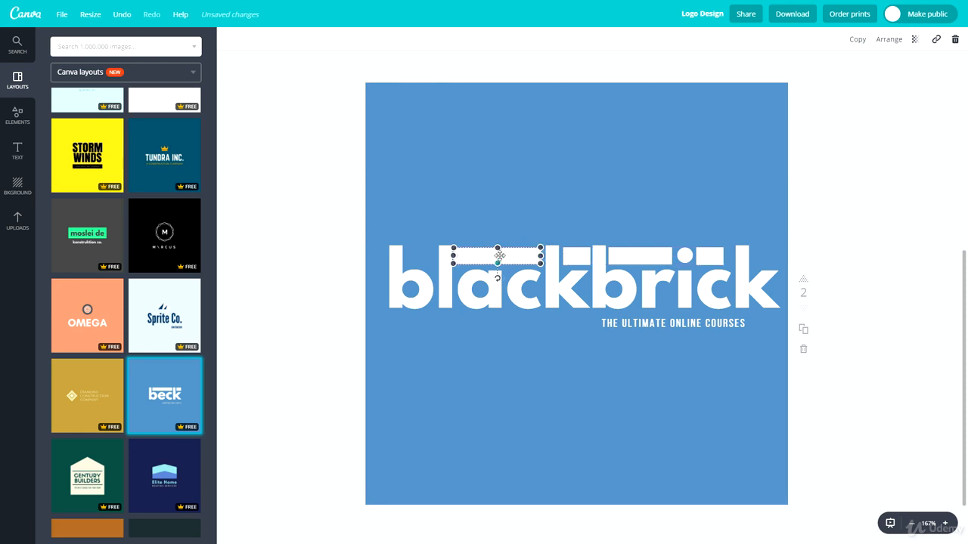
click(324, 268)
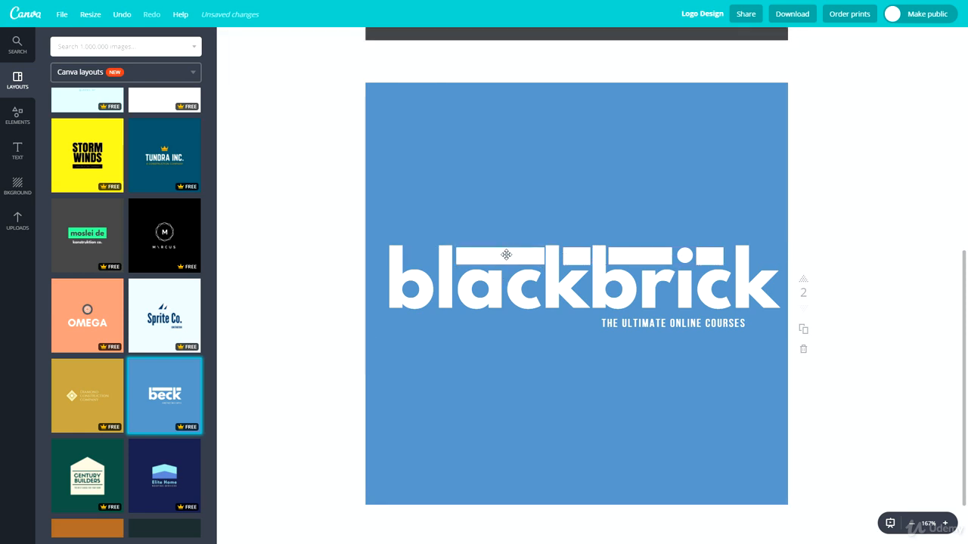
click(505, 254)
click(270, 270)
Nudge the bar above "br" into its gap and widen the bar above the "c" of "brick" towards the final "k".
click(572, 256)
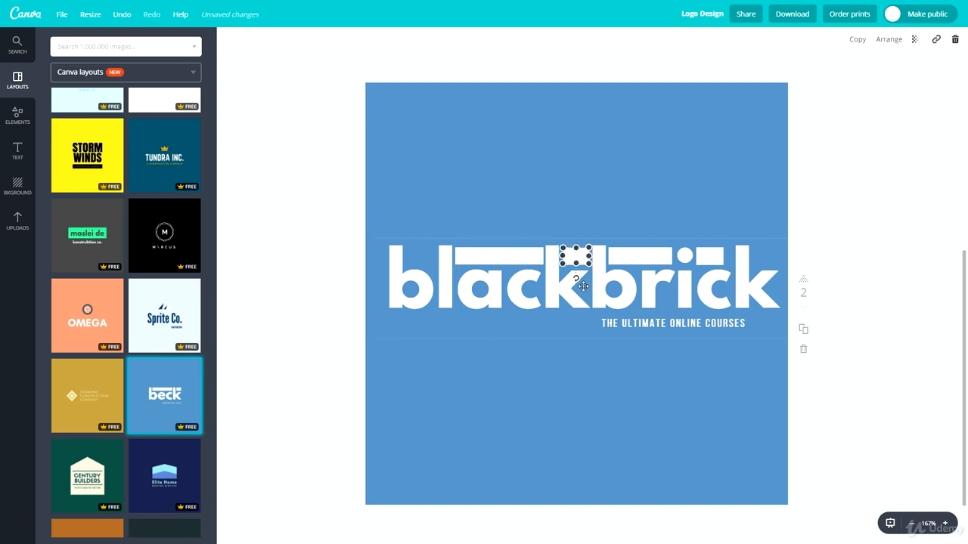
click(315, 296)
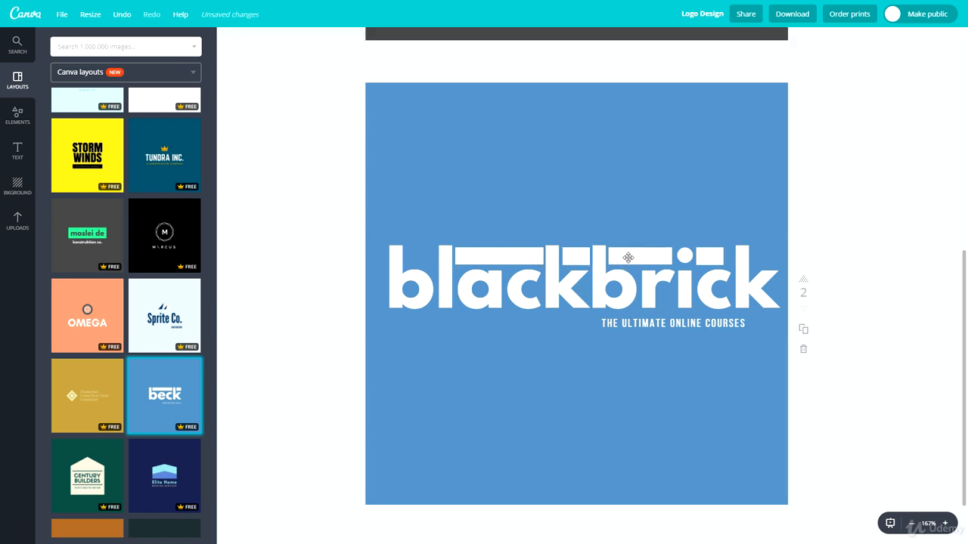
click(627, 258)
click(839, 277)
click(712, 257)
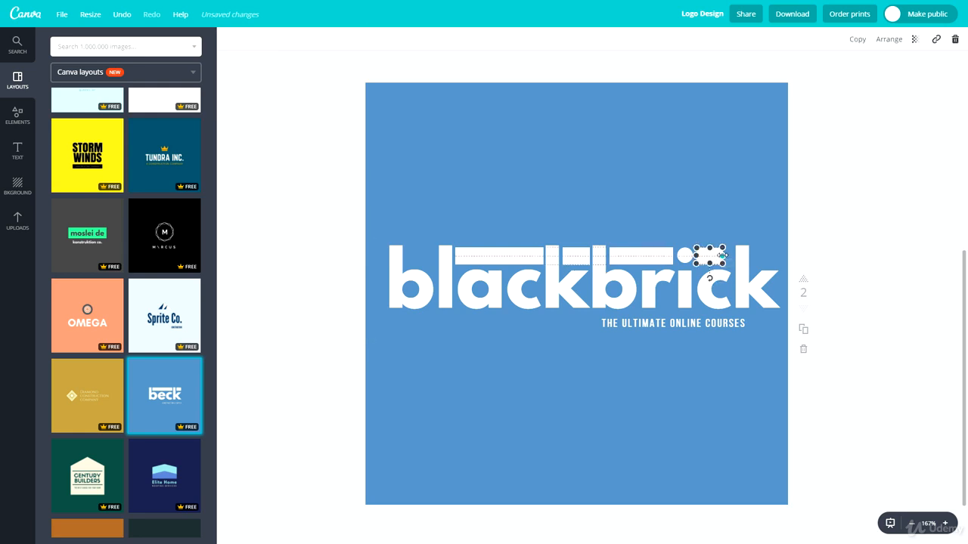
drag(722, 256, 731, 257)
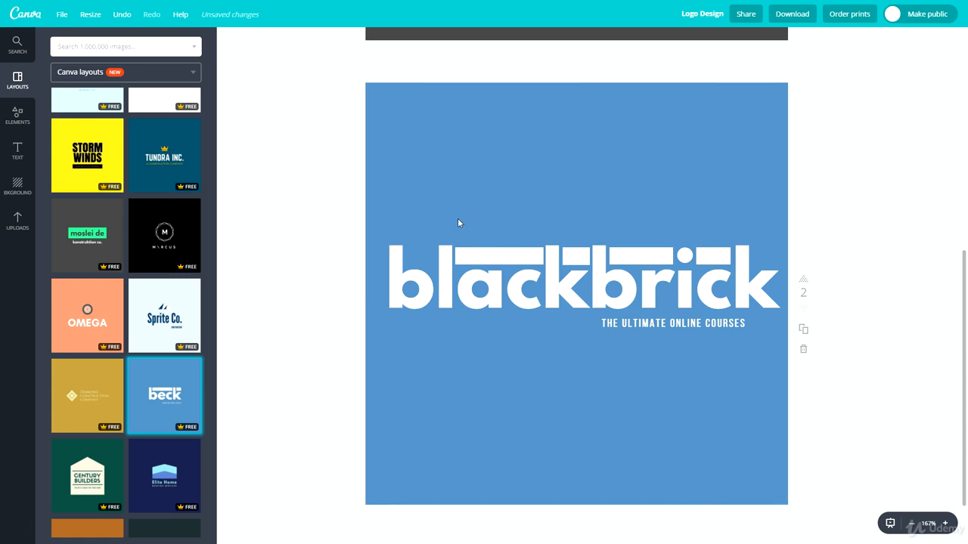
Add small white bars above the first "b" and above the final "k", level with the other bars.
click(578, 257)
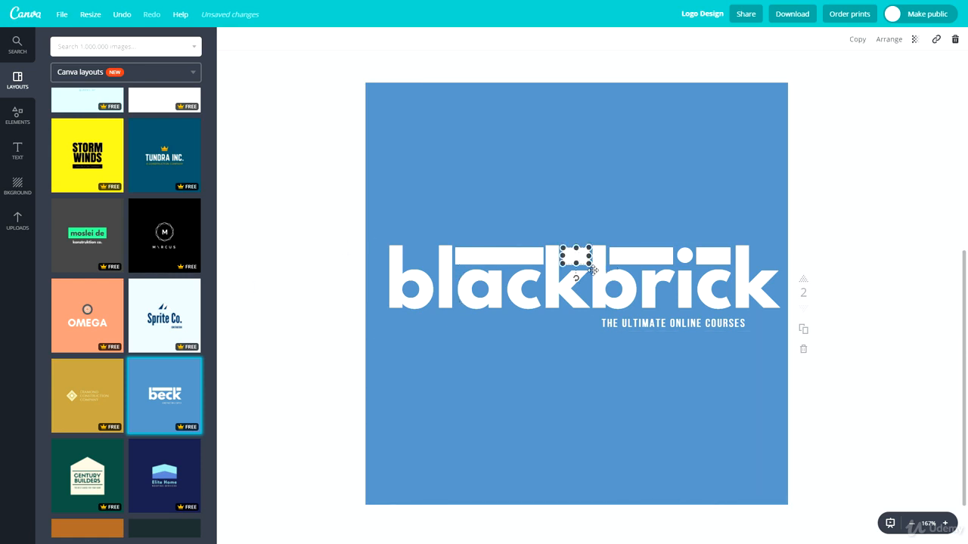
drag(582, 258, 420, 258)
click(320, 302)
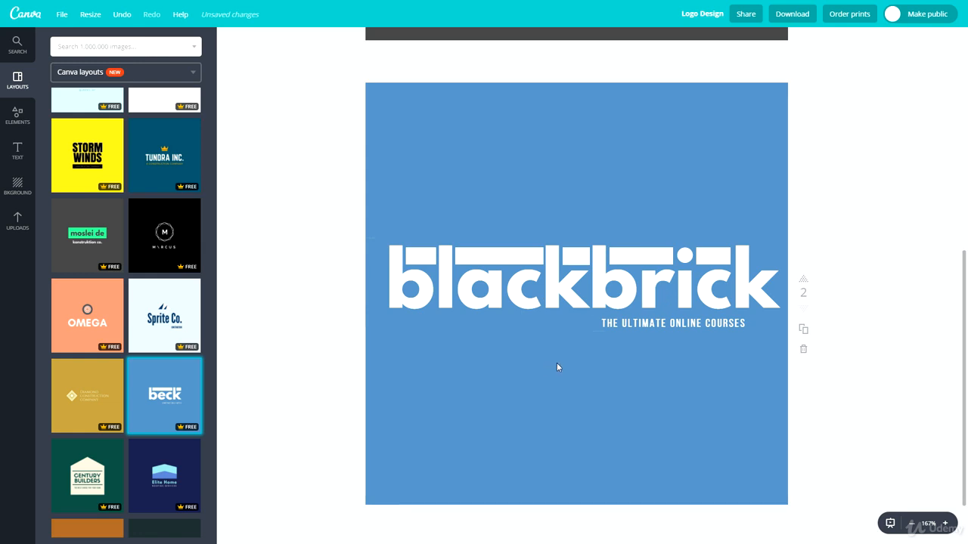
click(418, 260)
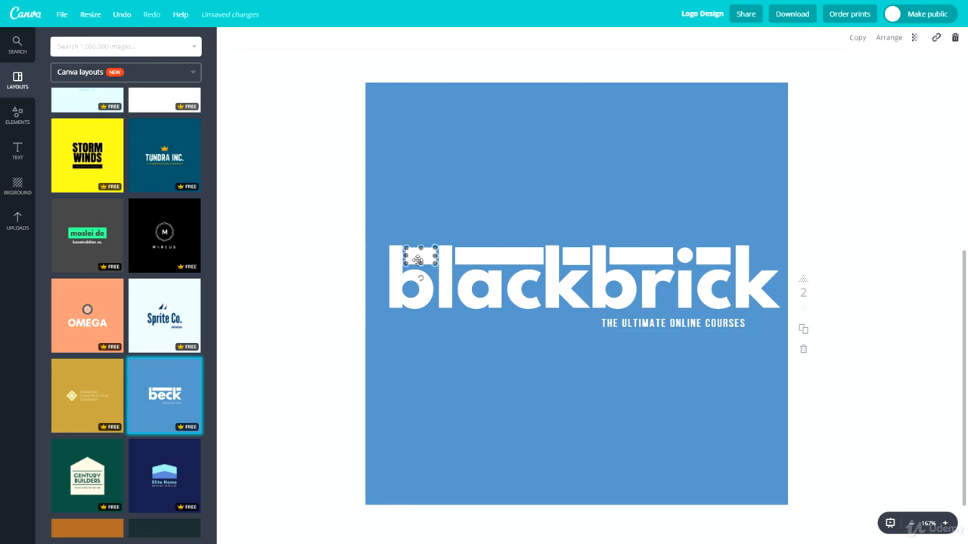
drag(418, 261, 762, 259)
click(848, 264)
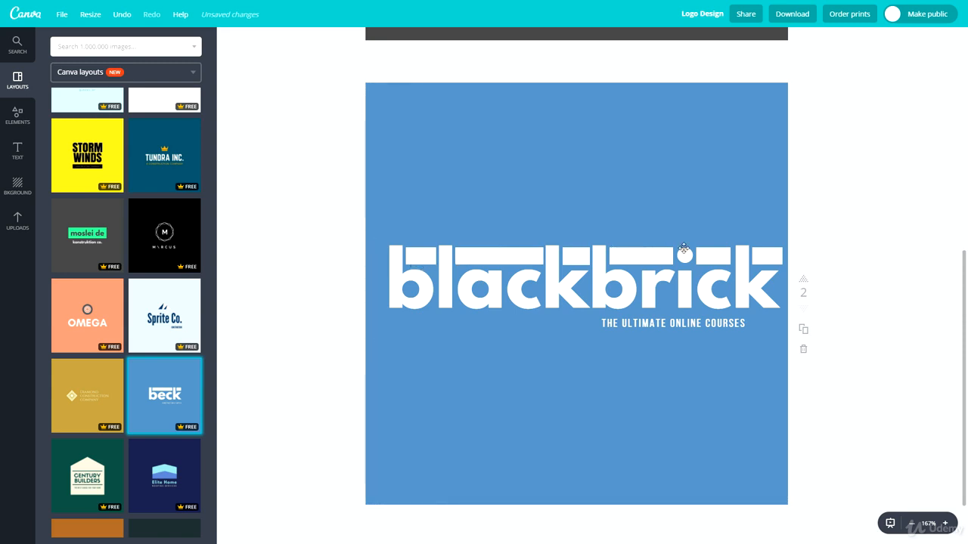
Fit the tagline's text box to its text, align it under the end of "brick", and save the design.
click(697, 323)
drag(791, 319, 714, 325)
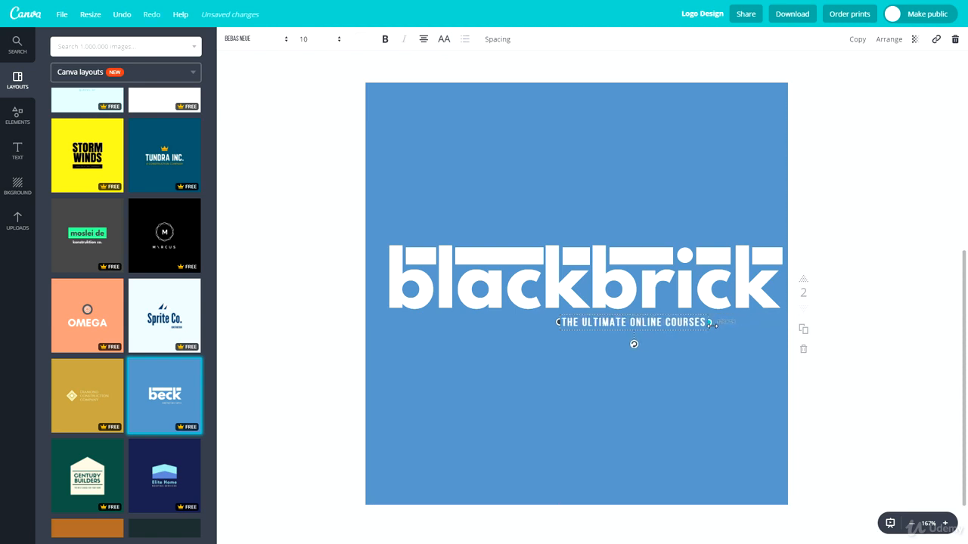
drag(655, 312, 729, 308)
click(898, 387)
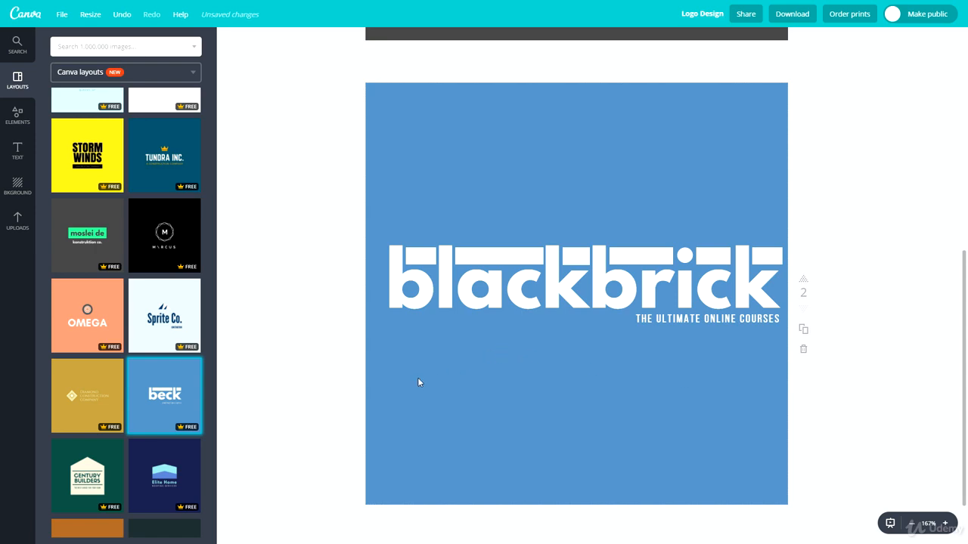
click(62, 13)
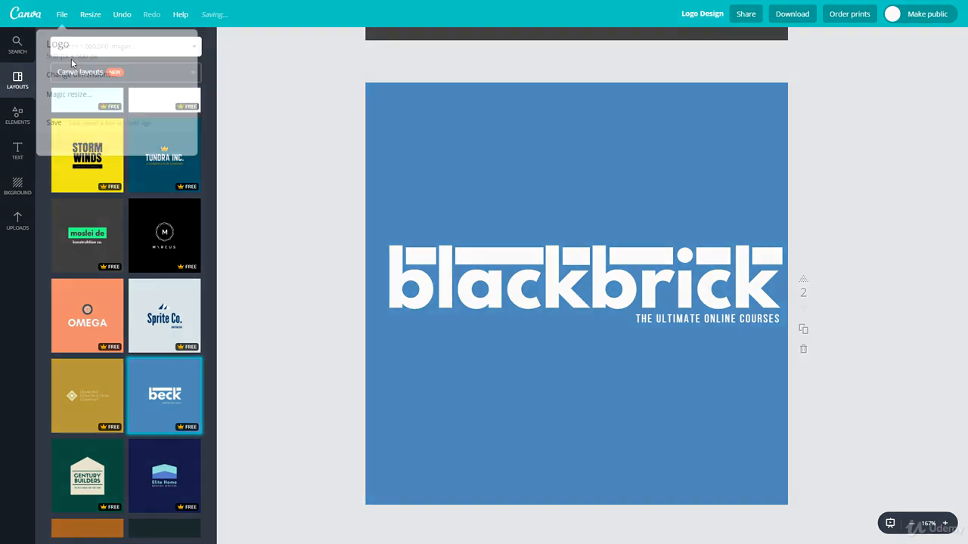
click(78, 122)
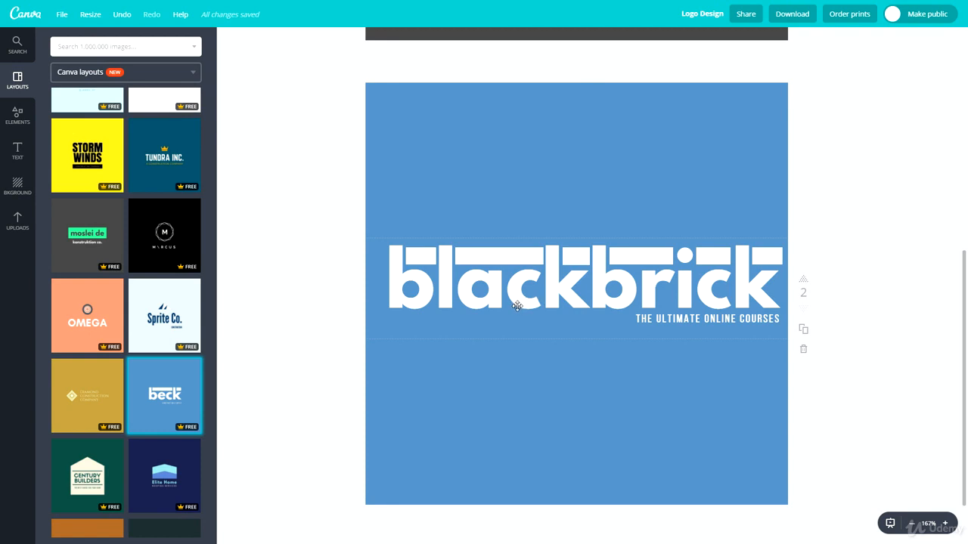
Remove the page's blue background and colour the tagline dark grey from the document colours.
click(439, 120)
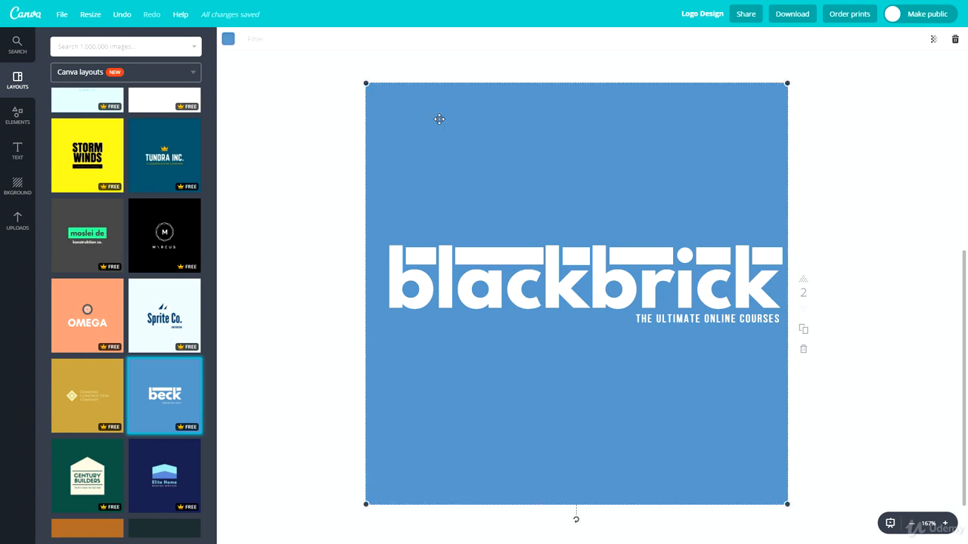
key(Delete)
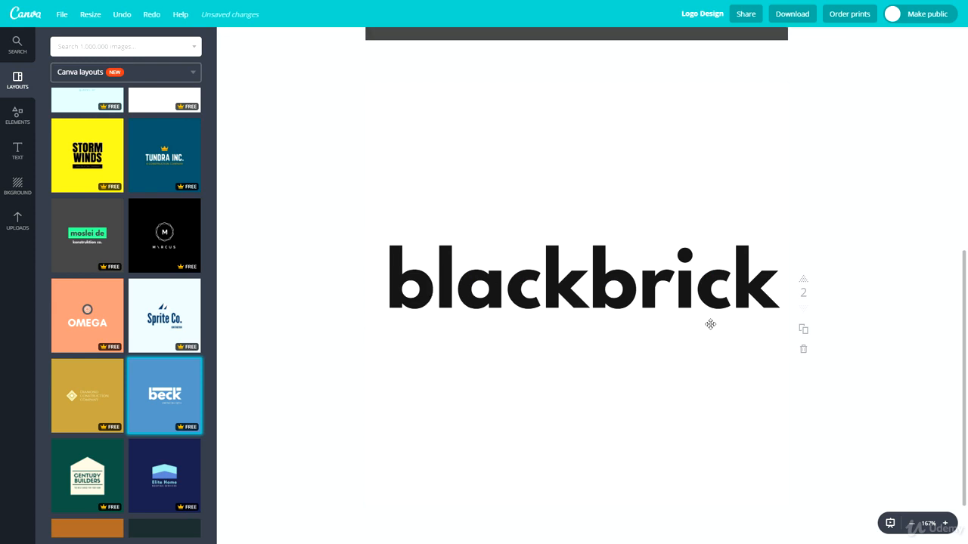
click(710, 322)
click(361, 39)
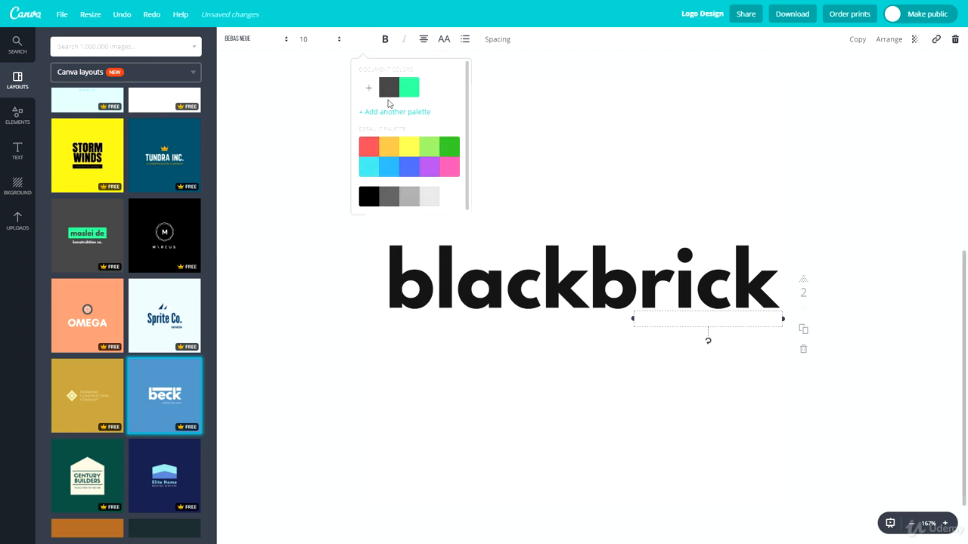
click(388, 87)
Colour the "blackbrick" headline with the dark grey document colour.
click(451, 288)
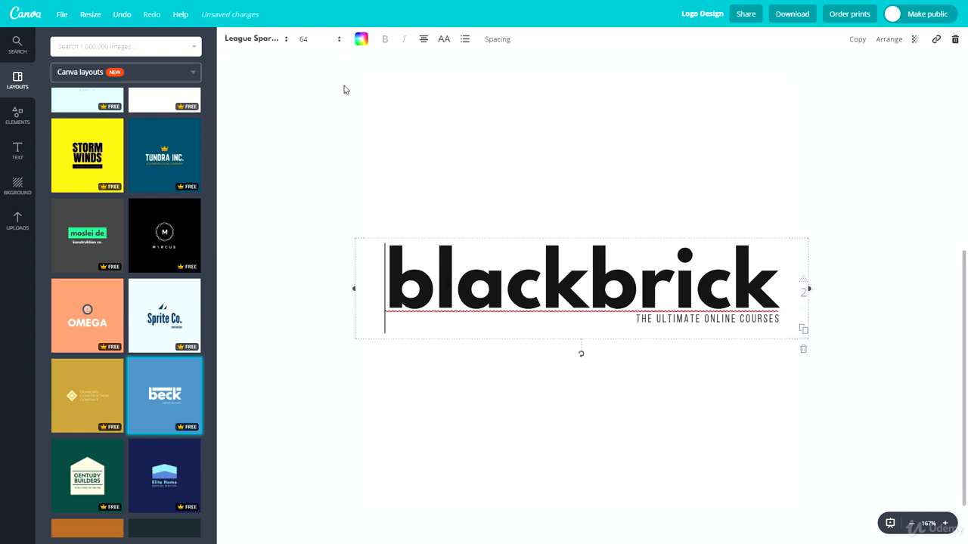
click(361, 38)
click(389, 87)
click(368, 283)
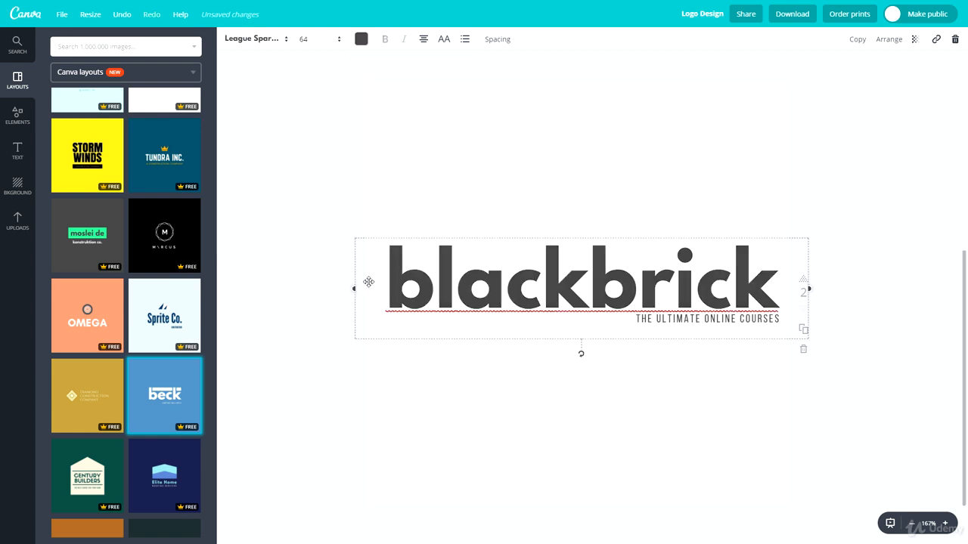
click(363, 346)
Colour the three bars above "black" with the bright green document colour.
click(428, 244)
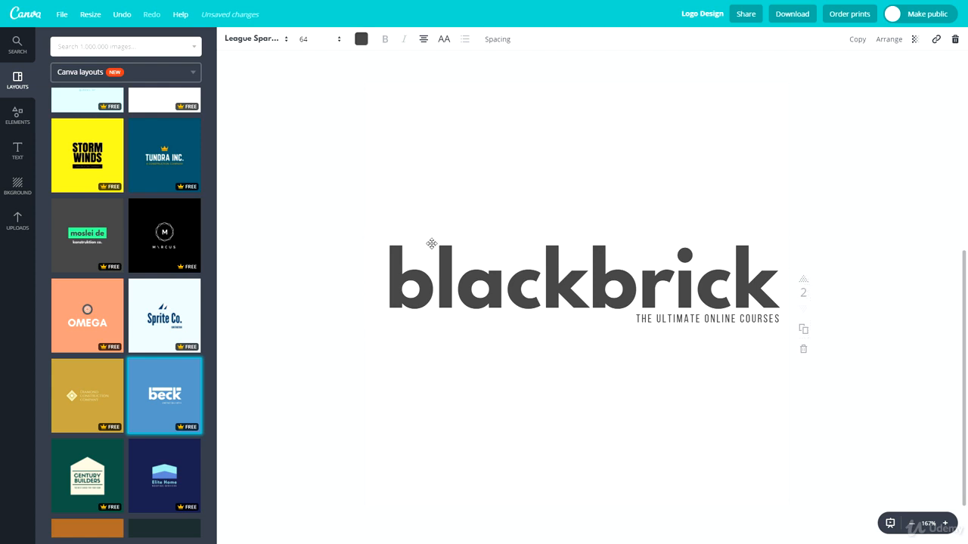
click(232, 42)
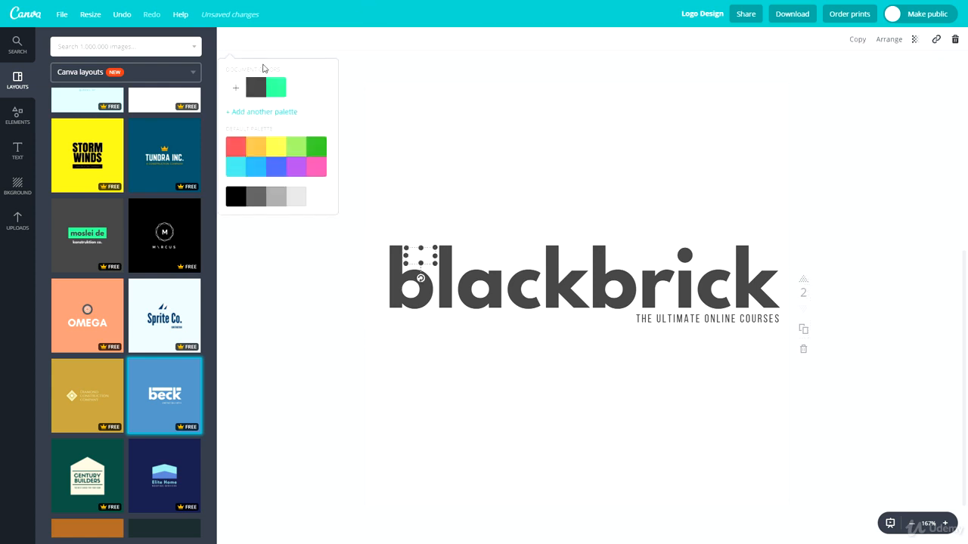
click(277, 88)
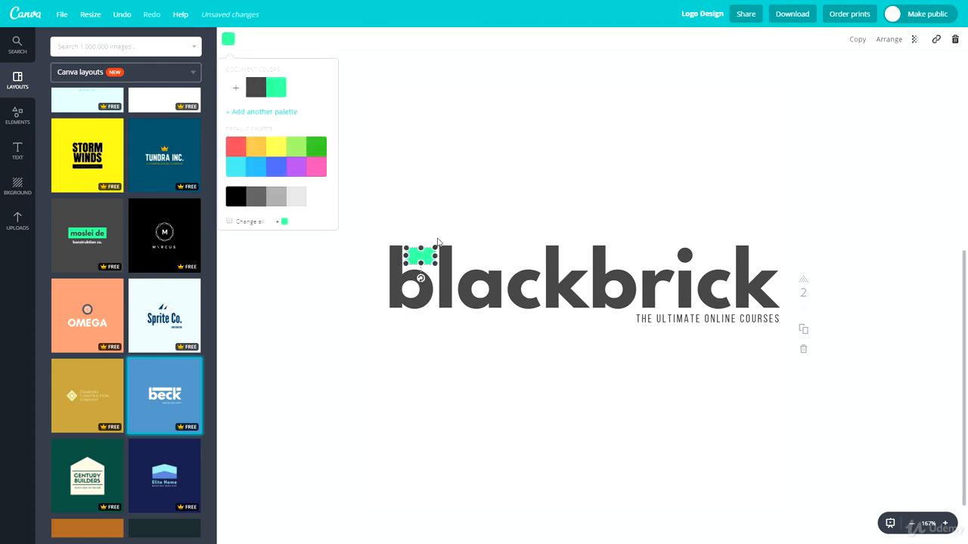
click(228, 38)
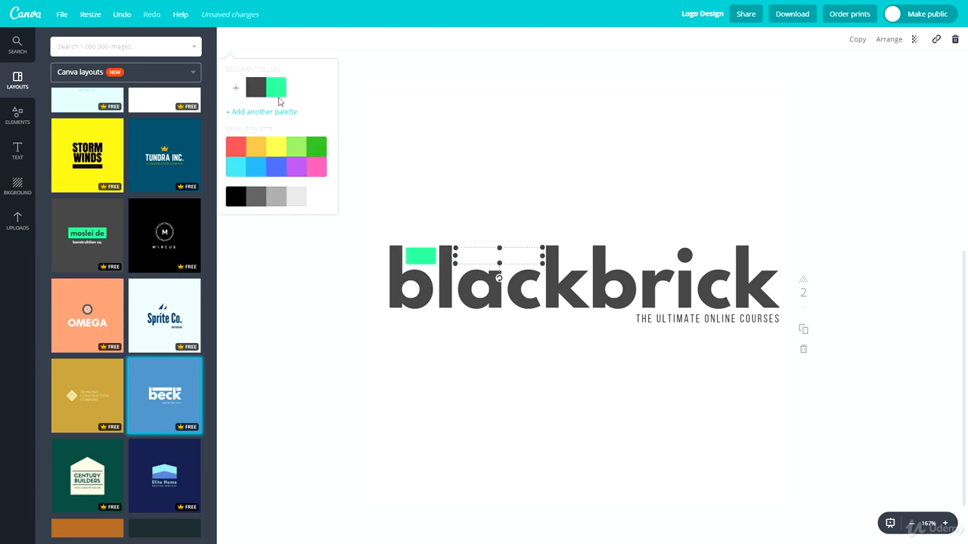
click(276, 88)
click(568, 257)
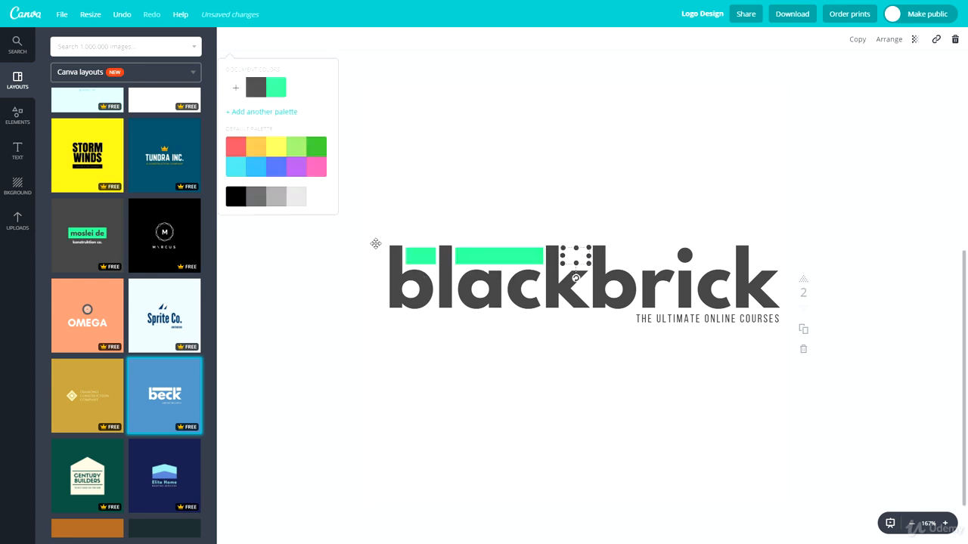
click(277, 88)
Colour the bars above "br" and the "c" of "brick" with the same bright green.
click(654, 258)
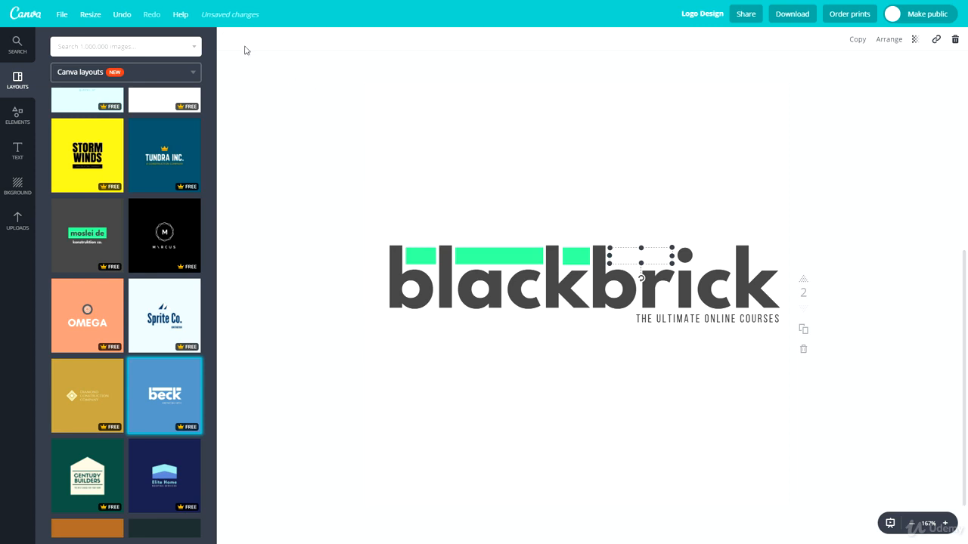
click(228, 39)
click(277, 88)
click(707, 256)
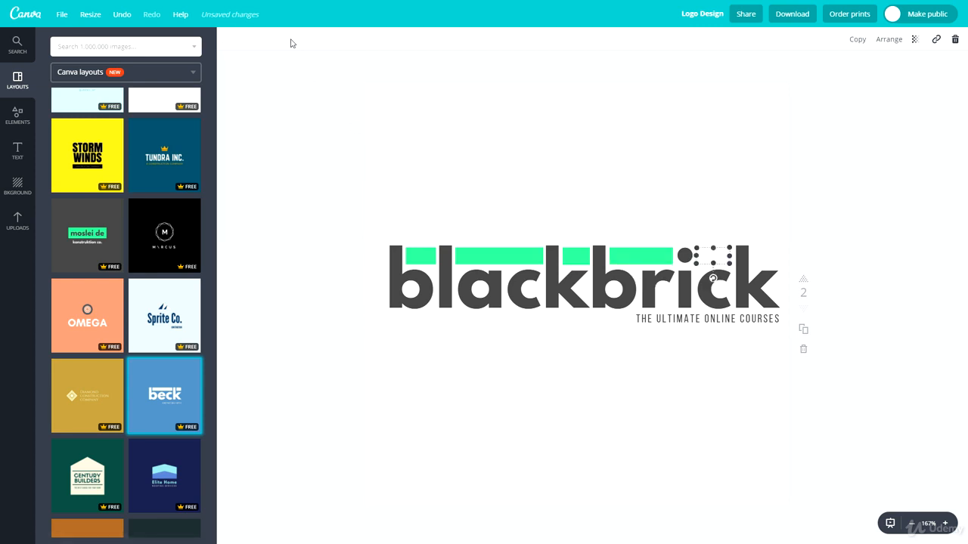
click(235, 40)
click(277, 88)
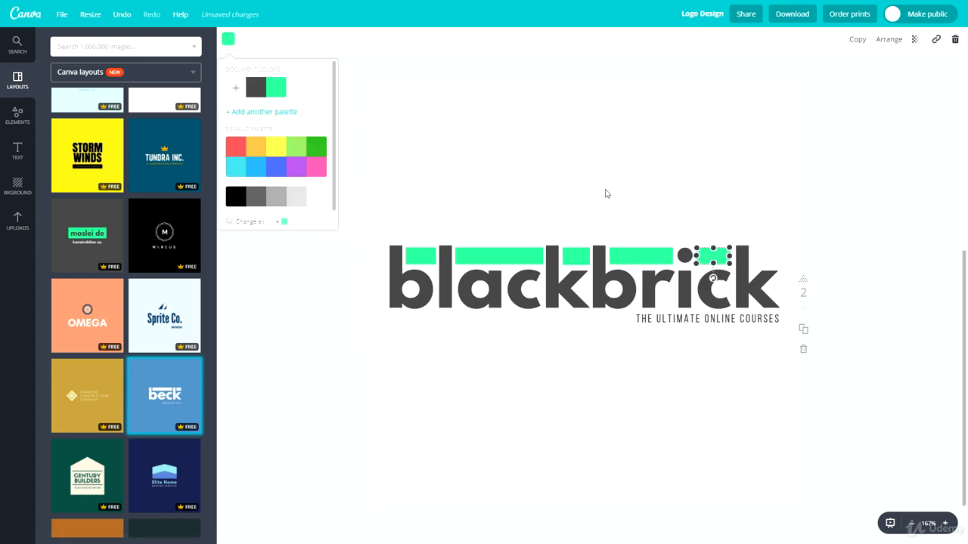
Colour the bar above the final "k" of "brick" with the bright green document colour.
click(767, 256)
click(235, 39)
click(274, 89)
click(318, 322)
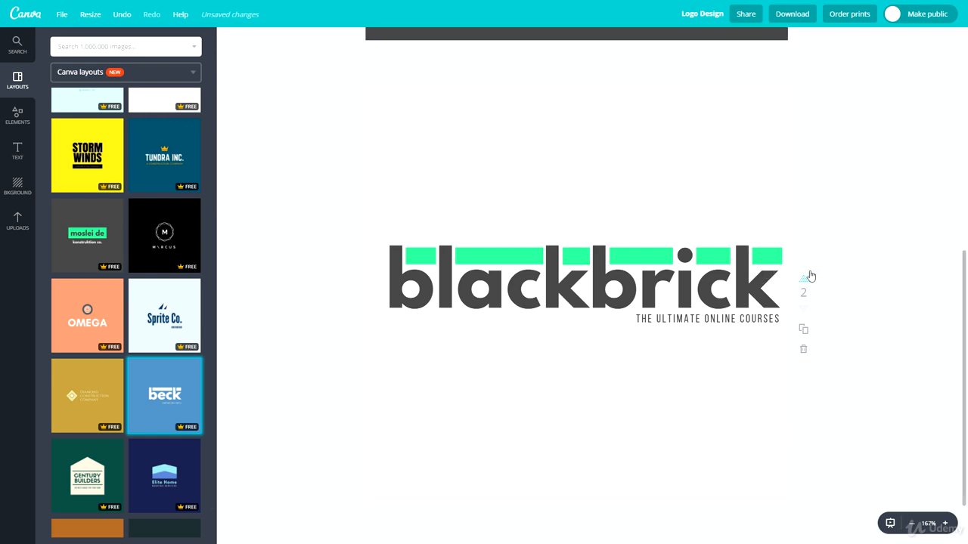
Download only page 2 as a PNG with a transparent background.
click(792, 14)
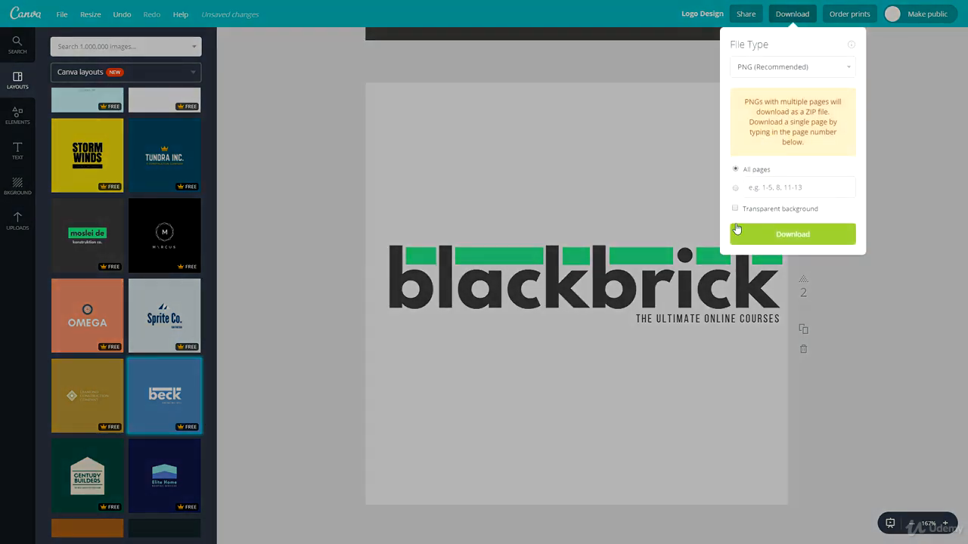
click(770, 189)
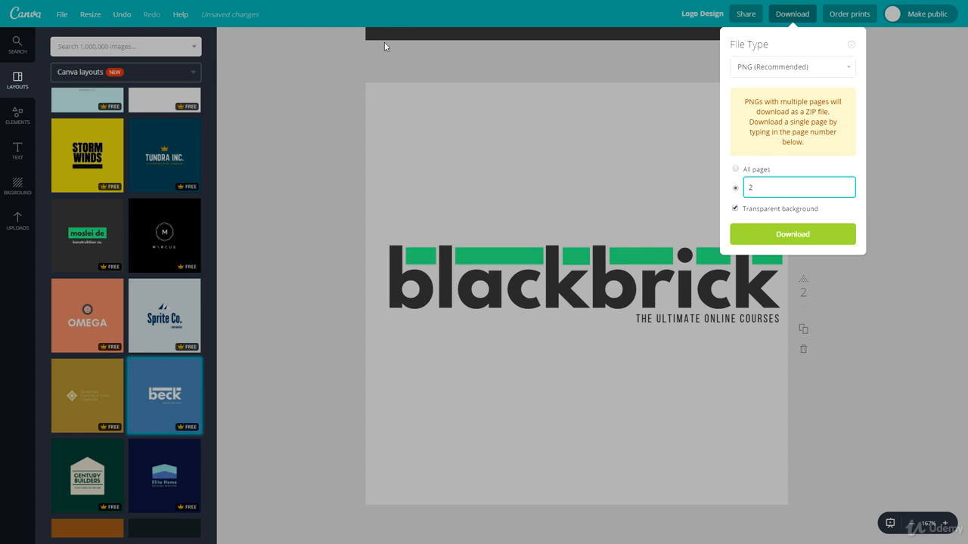
click(794, 72)
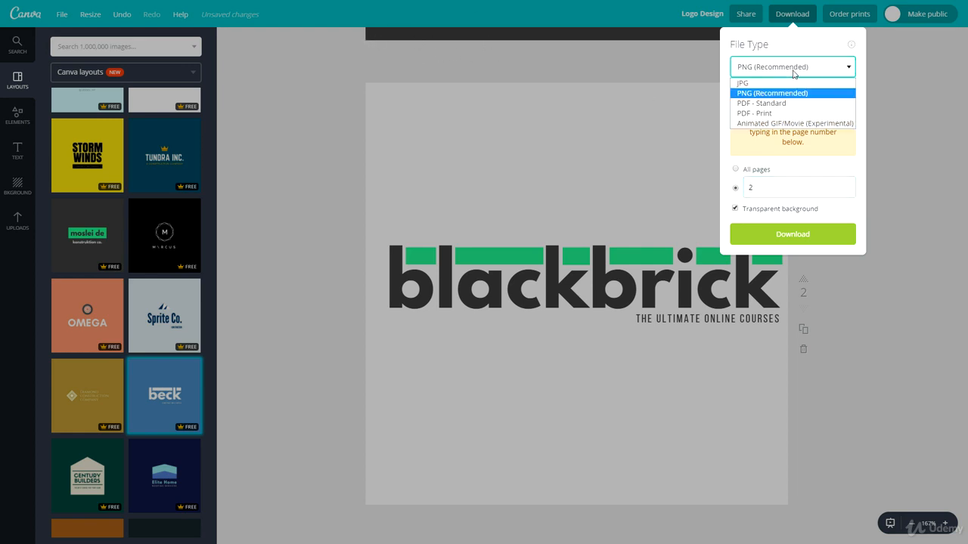
click(776, 97)
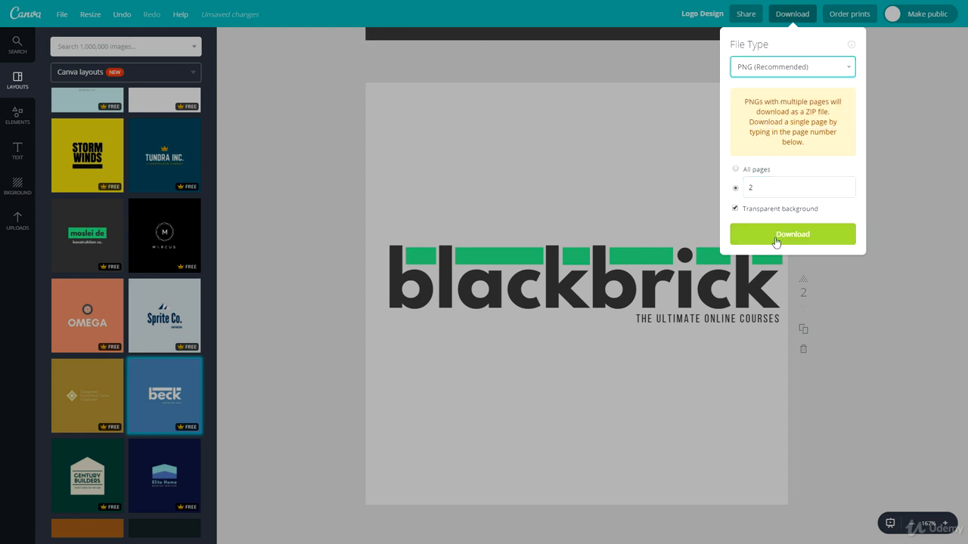
click(775, 234)
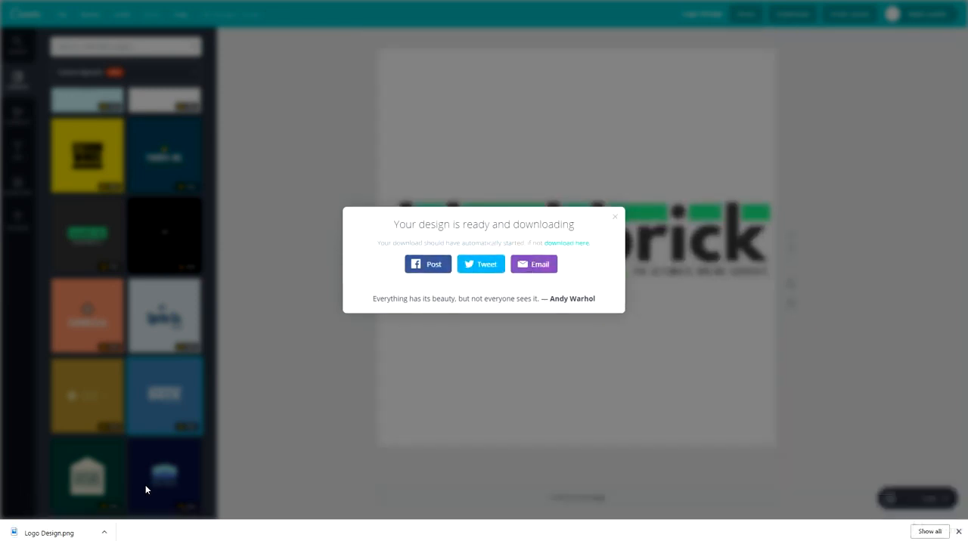
Open the downloaded Logo Design.png in Photos to check its transparent background, and close the preview and download message.
click(48, 536)
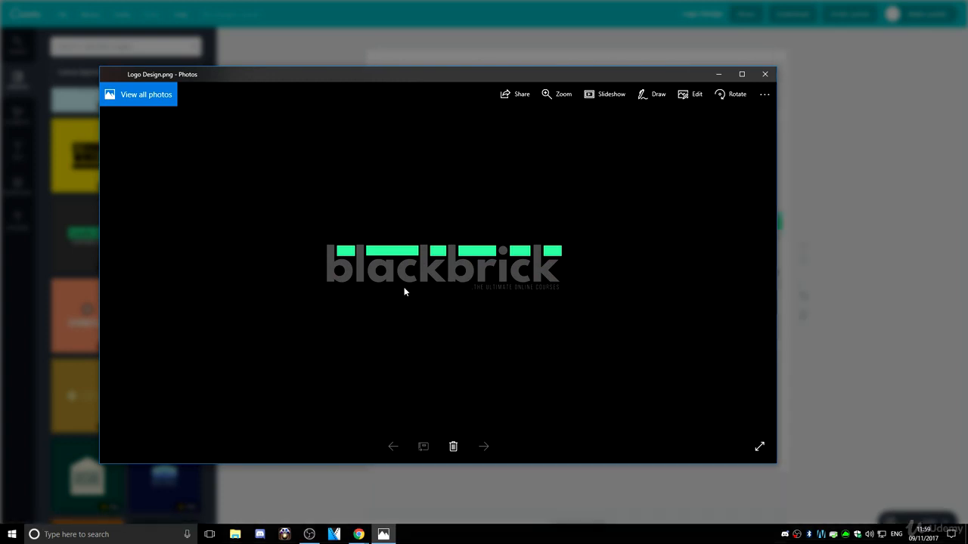
drag(410, 84, 394, 63)
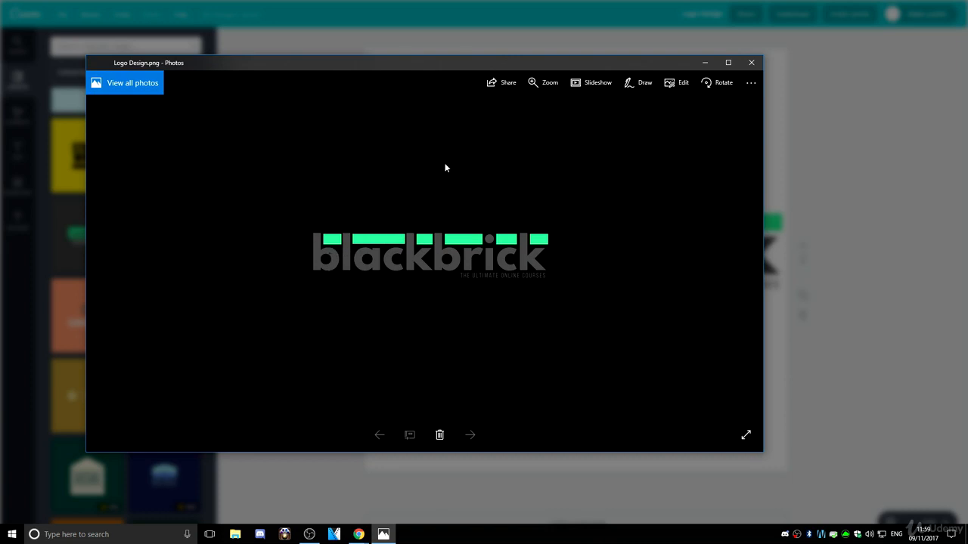
click(752, 65)
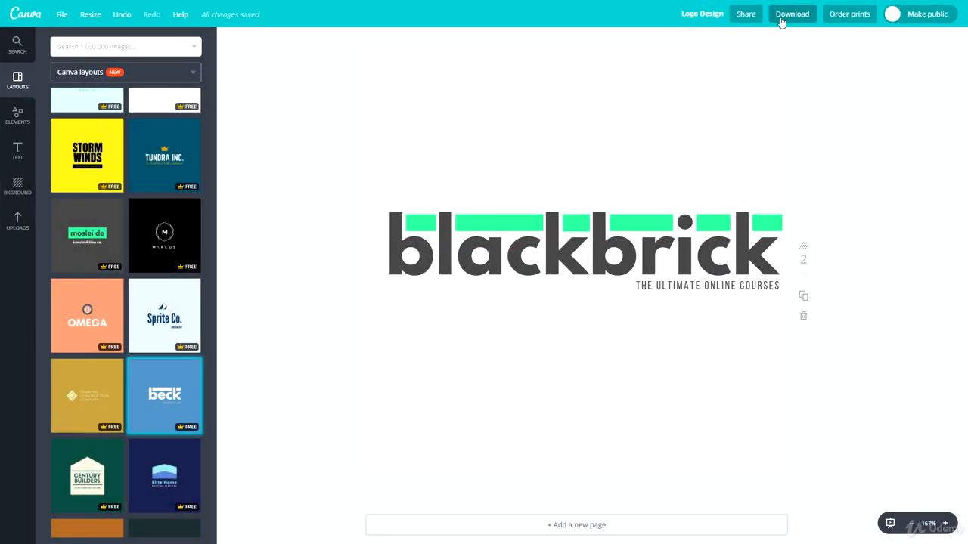
Download only the second page, with the "blackbrick" logo, as a JPG.
click(786, 17)
click(769, 68)
click(756, 83)
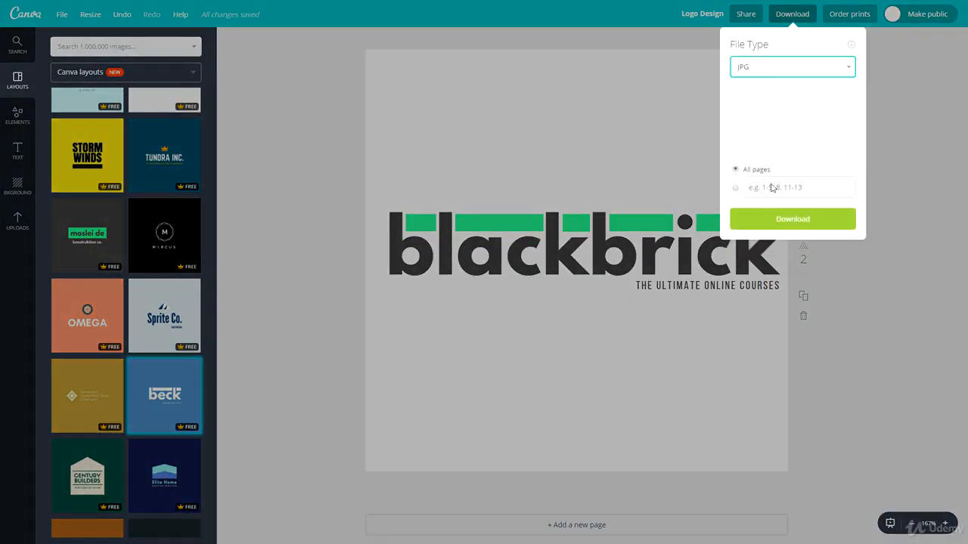
click(774, 185)
text(1)
click(784, 216)
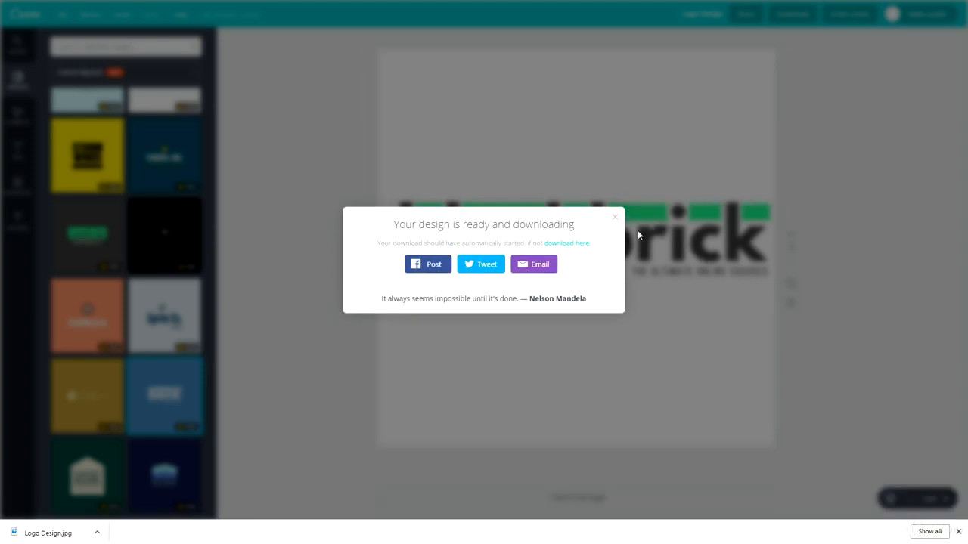
Open the downloaded Logo Design.jpg in Photos to check its background, and close the preview and download message.
click(55, 536)
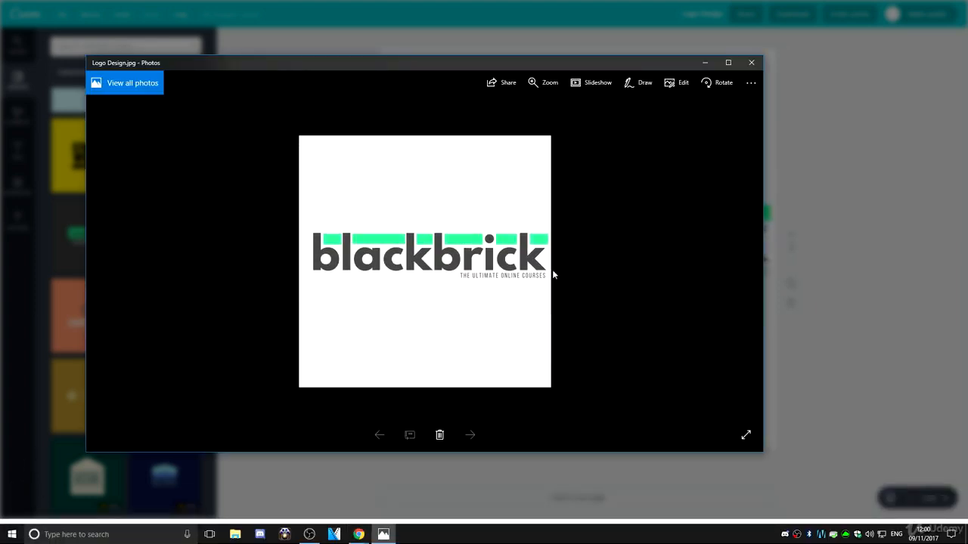
click(751, 62)
click(844, 79)
Download only page 2 as a PNG without the transparent background option.
click(793, 17)
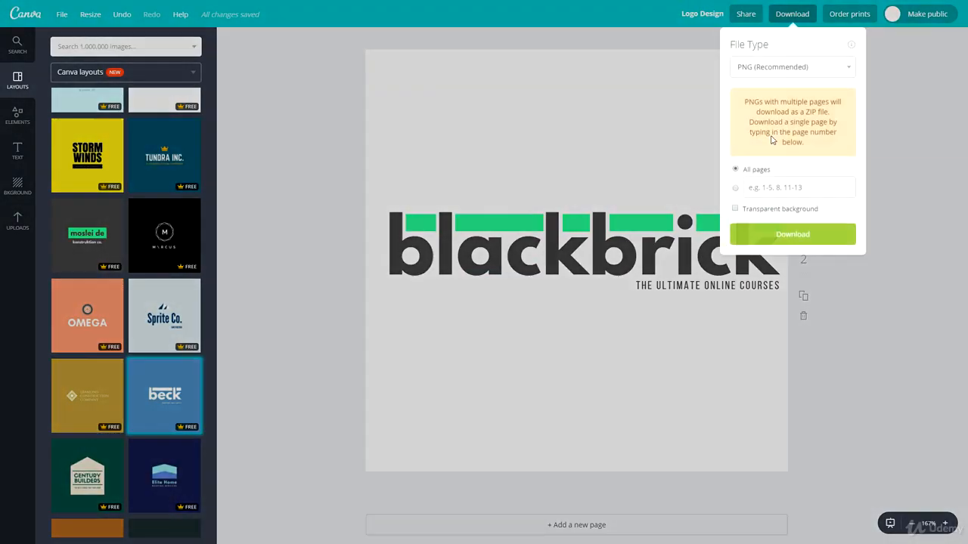
click(764, 185)
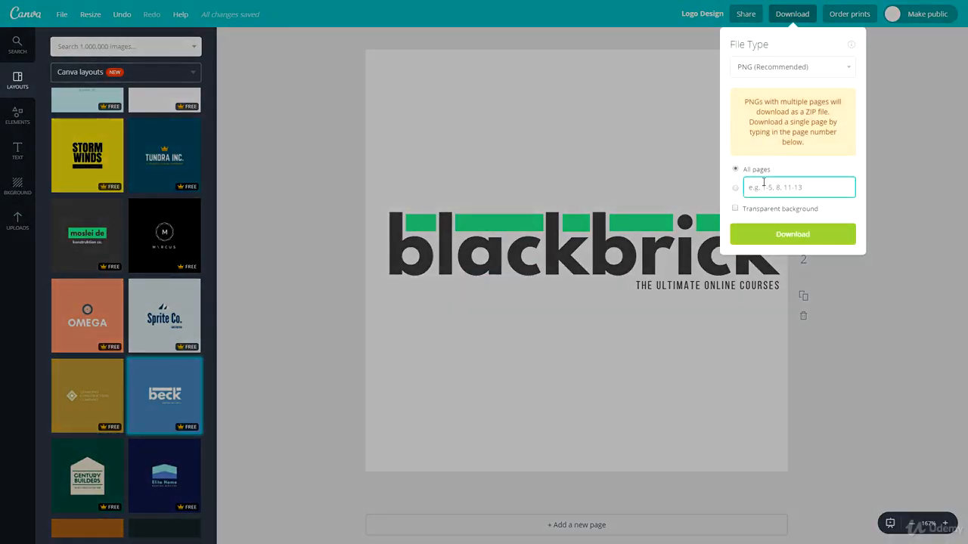
text(2)
click(758, 235)
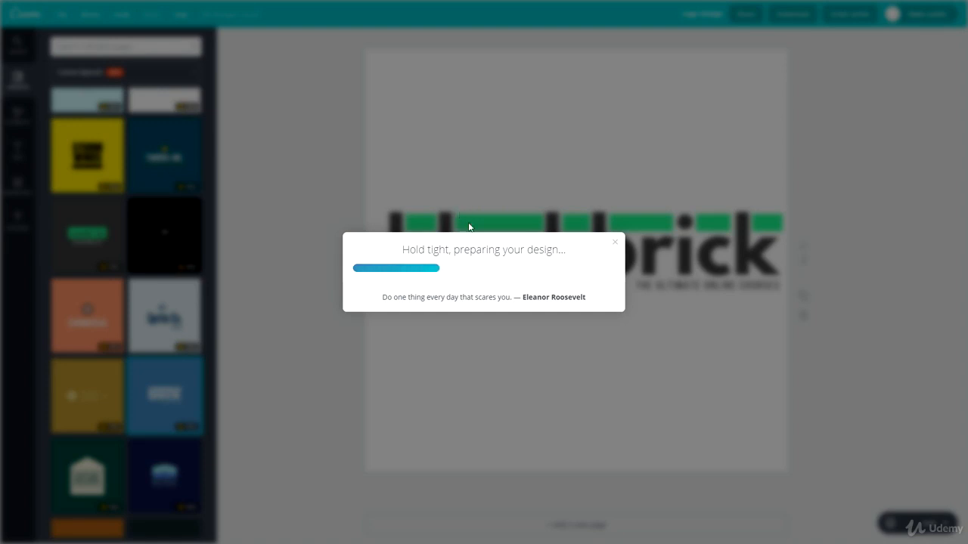
Open the newly downloaded non-transparent PNG in Photos to inspect it, and close the preview and download message.
click(53, 533)
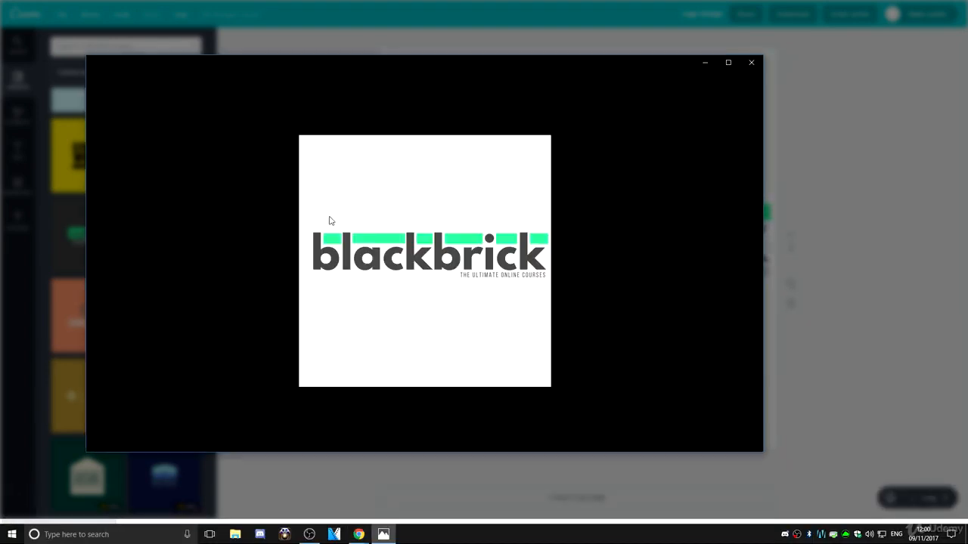
click(752, 62)
click(750, 215)
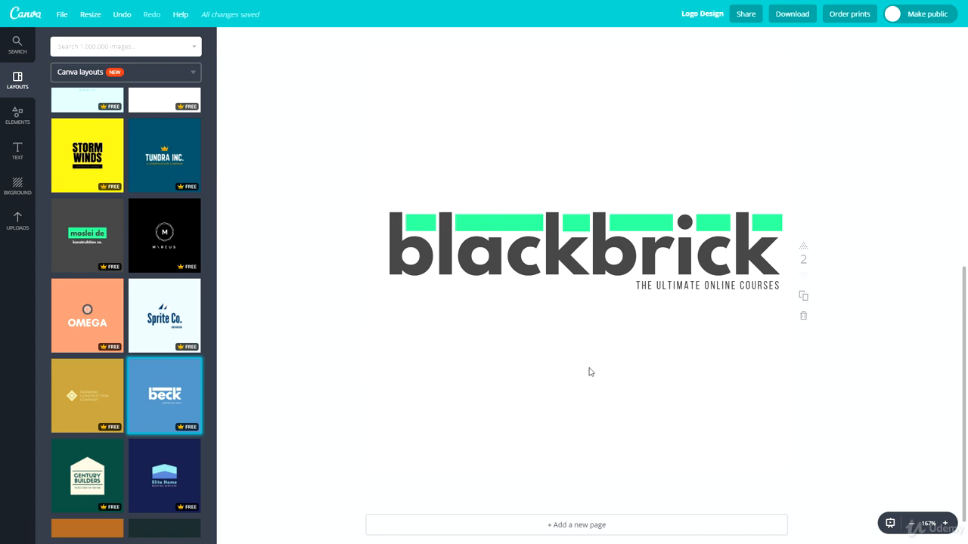
Look over both logo pages and browse the other ready-made logo layouts for further design ideas.
scroll(451, 412, up, 5)
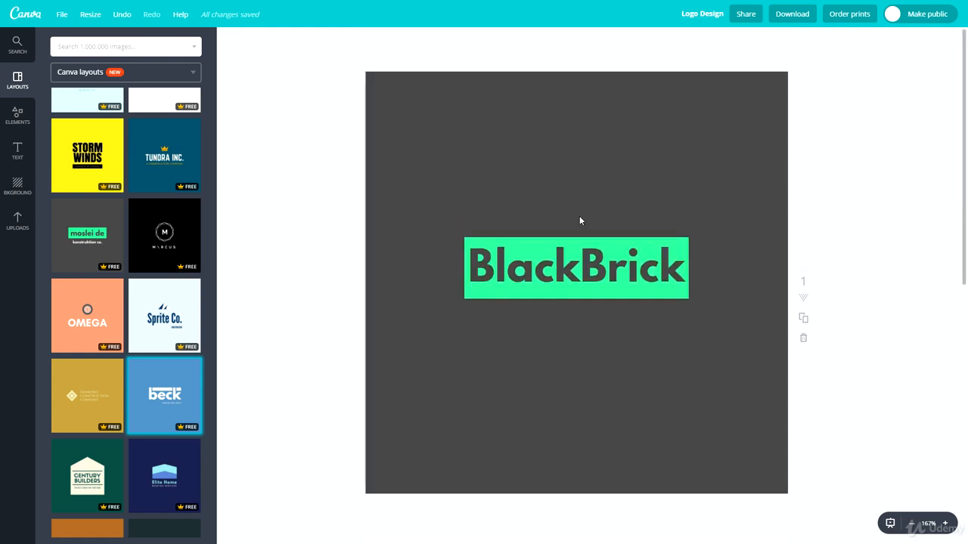
scroll(380, 410, down, 5)
scroll(398, 432, up, 2)
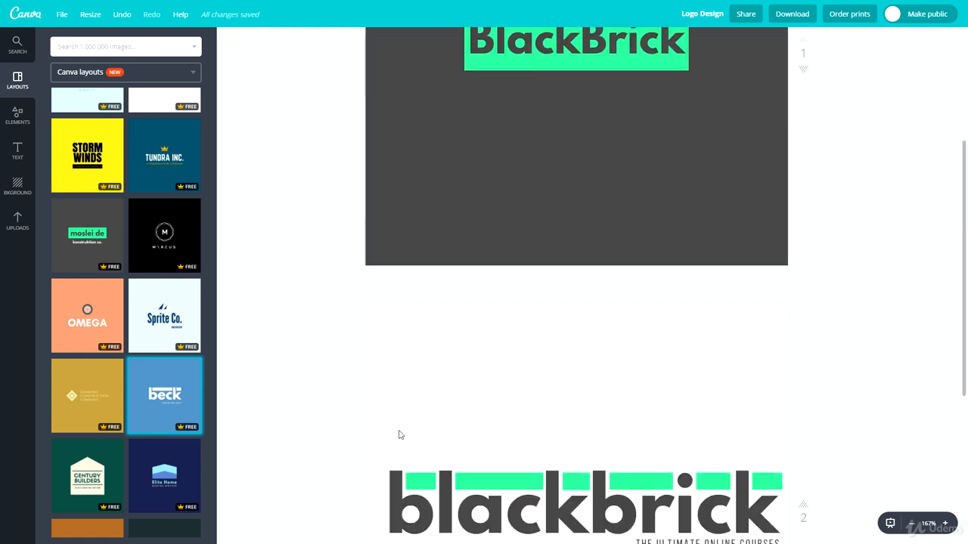
scroll(381, 443, down, 3)
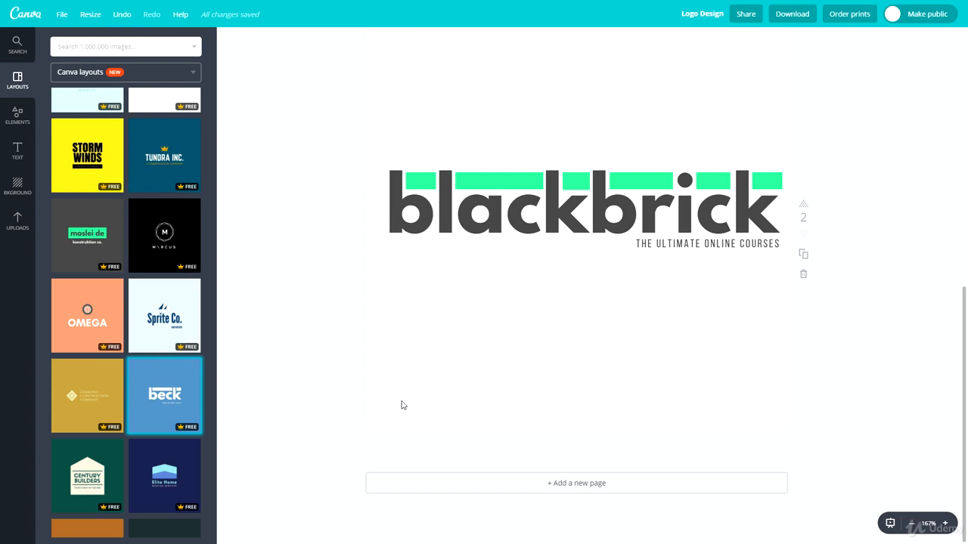
scroll(64, 244, down, 5)
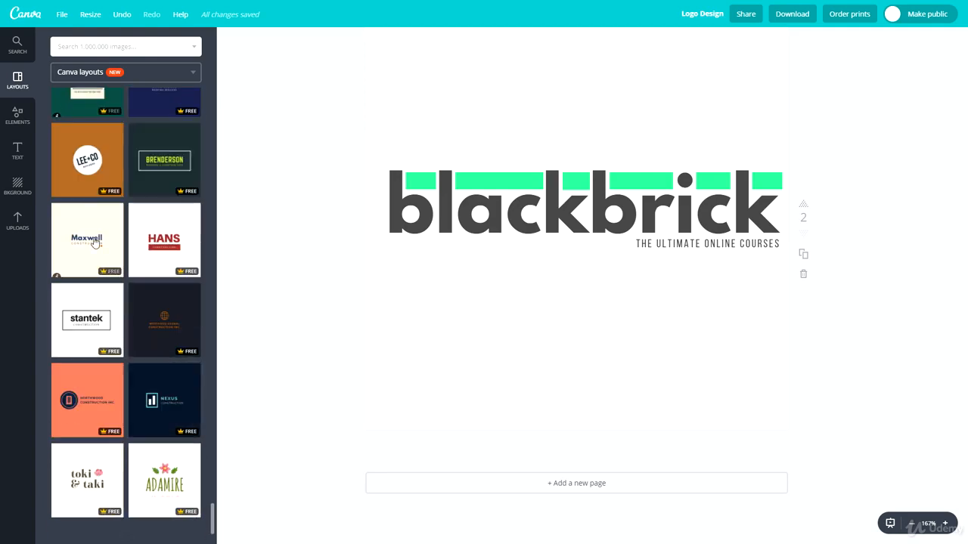
scroll(153, 262, down, 3)
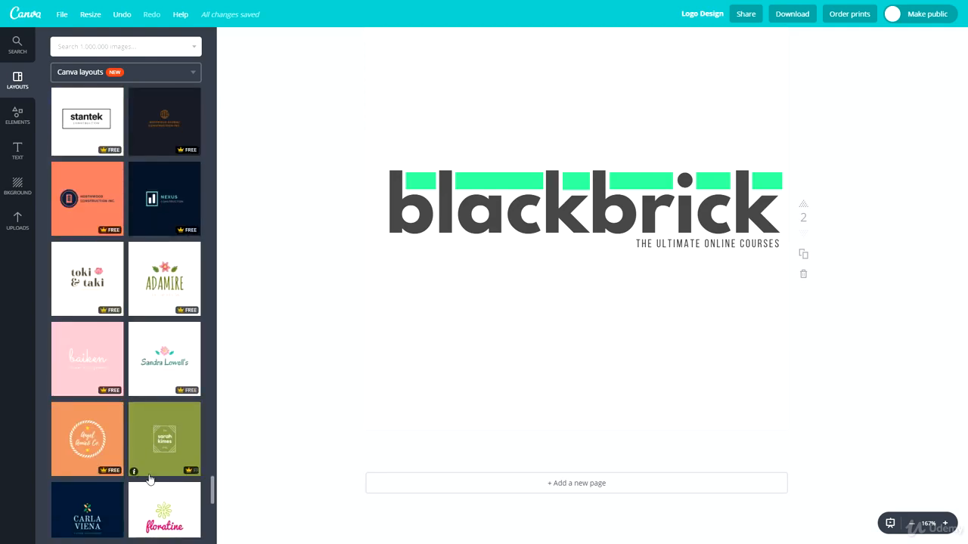
scroll(147, 478, down, 2)
scroll(136, 371, down, 2)
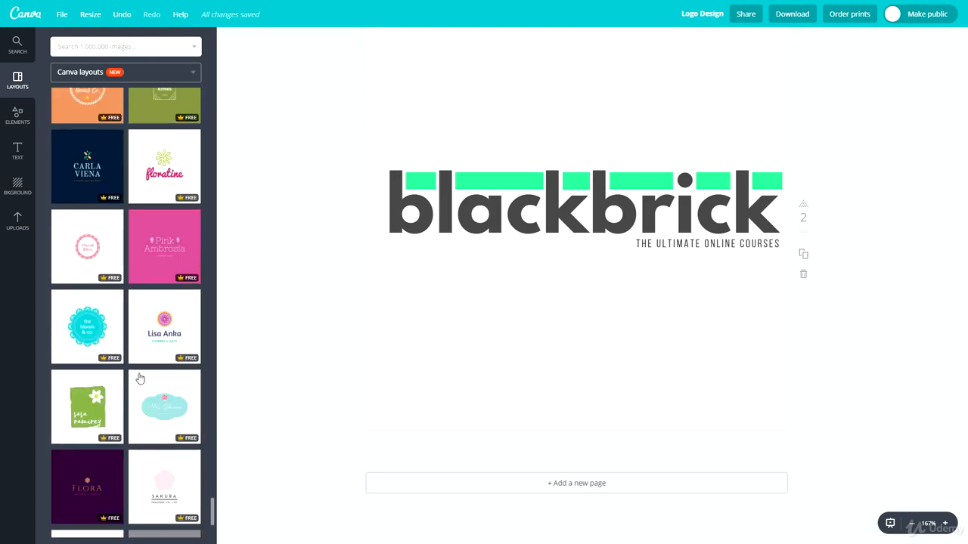
scroll(137, 382, down, 2)
scroll(137, 382, up, 12)
scroll(108, 355, down, 6)
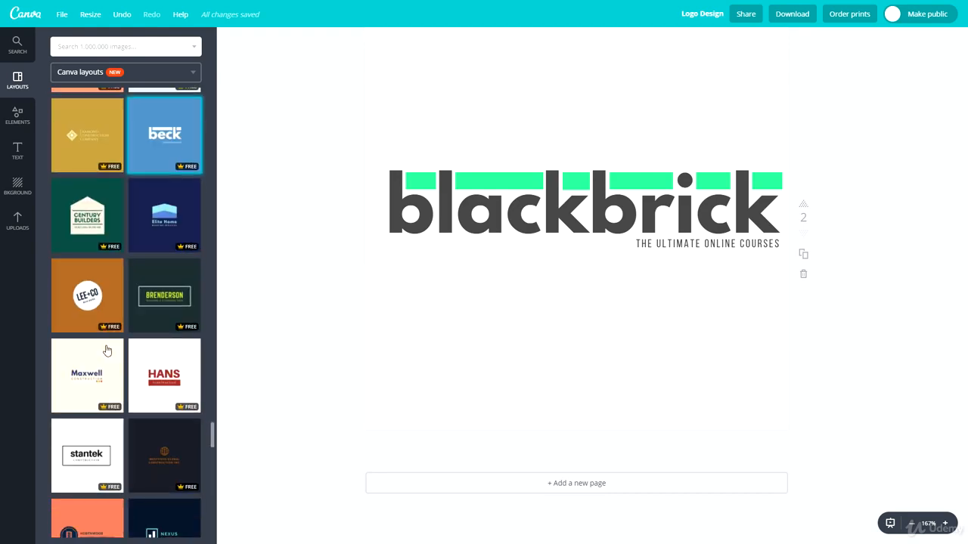
scroll(121, 332, up, 8)
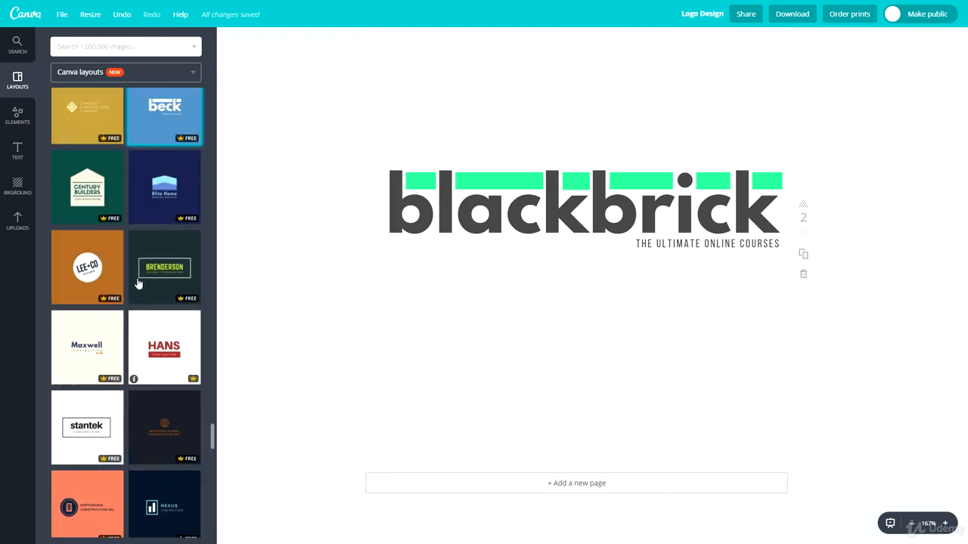
scroll(134, 284, down, 5)
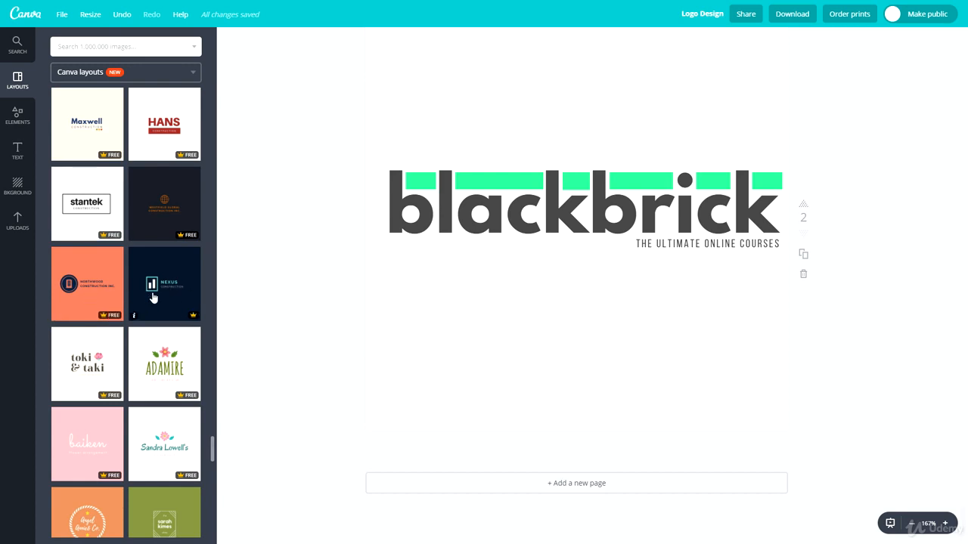
scroll(74, 313, down, 3)
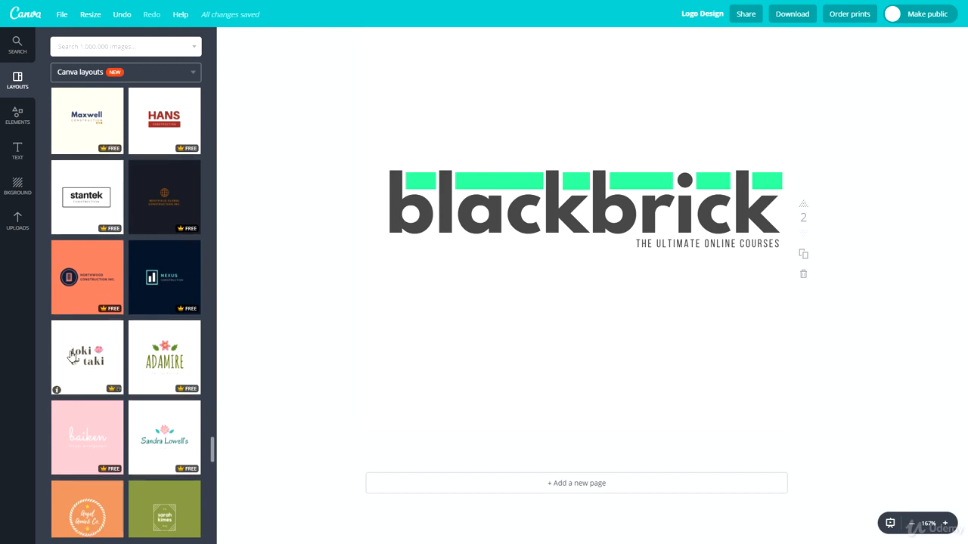
scroll(74, 313, down, 3)
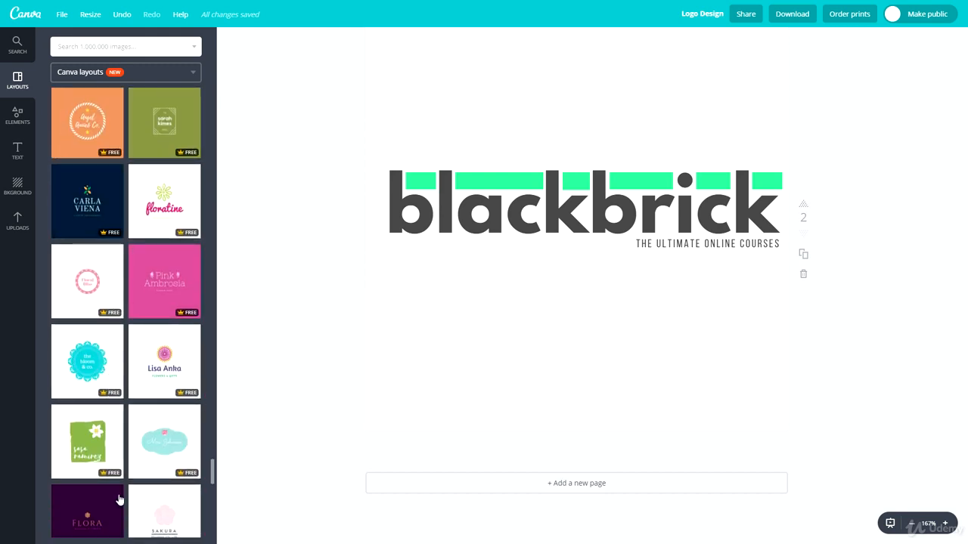
scroll(119, 499, down, 2)
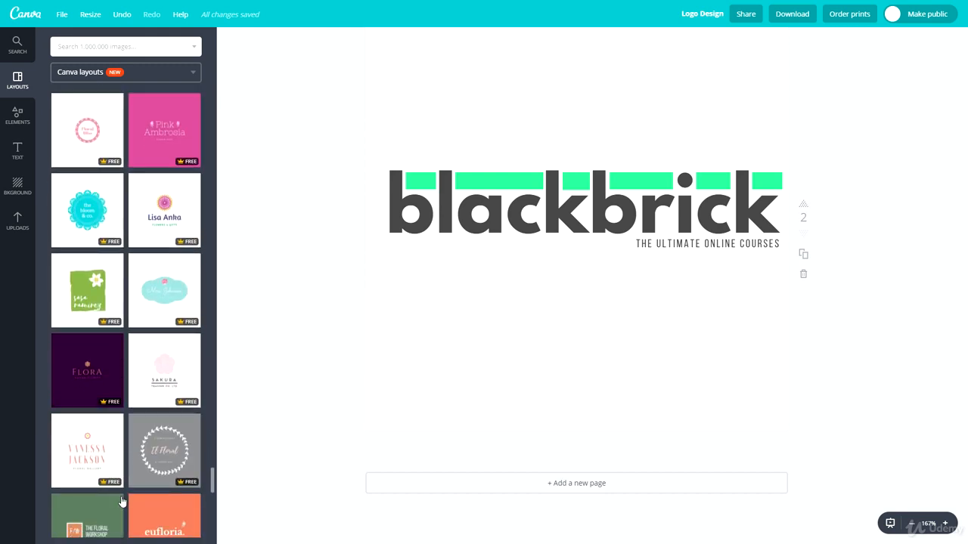